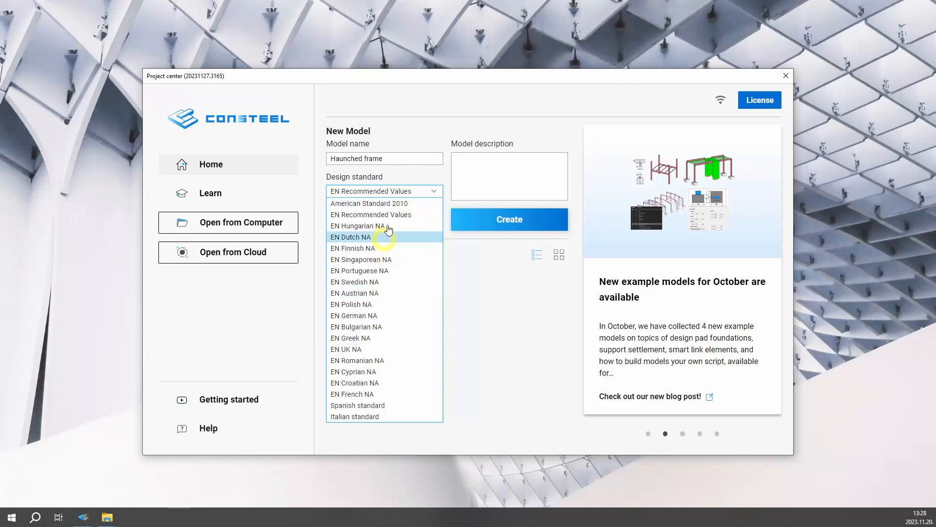
Create a new model named Haunched frame with the EN Recommended Values design standard and the description Getting started
left_click(389, 215)
left_click(479, 166)
type("Getting started")
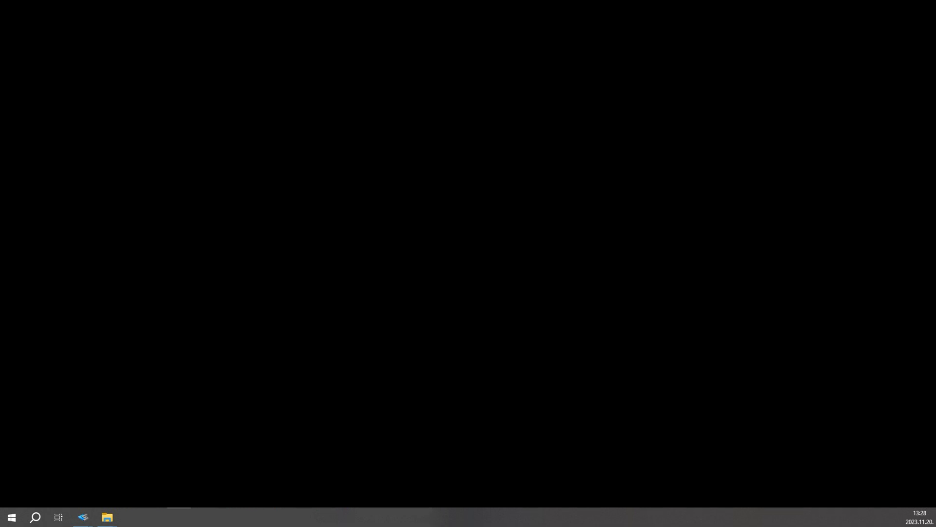
left_click(520, 224)
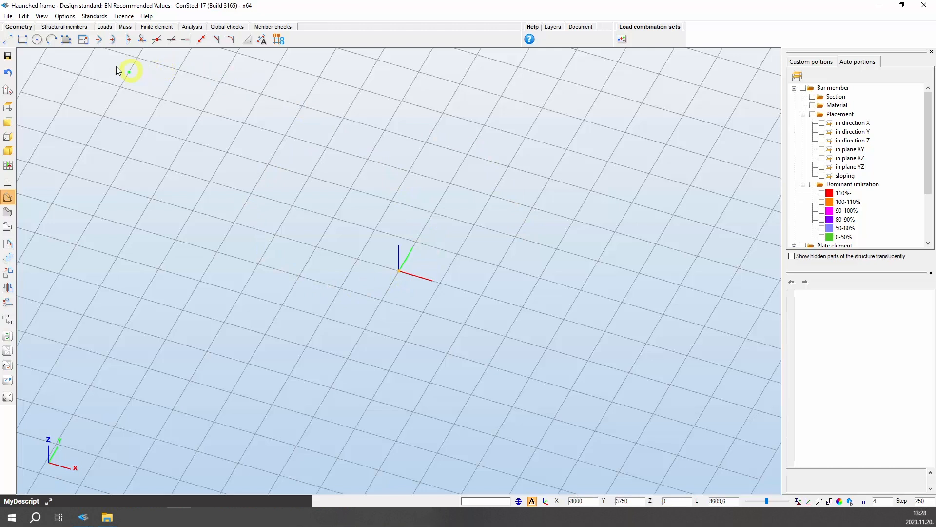
Open section administration and load the IPE 500 section from the European I profiles library
left_click(71, 28)
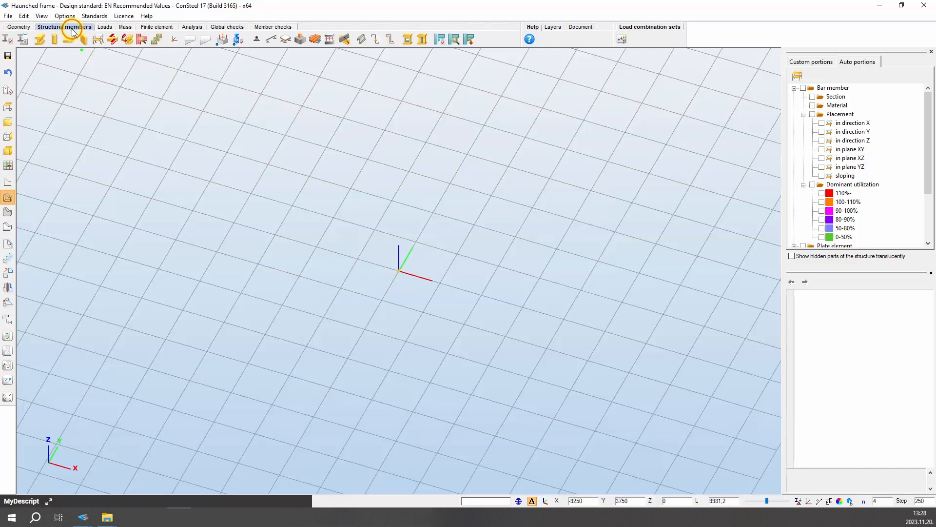
left_click(8, 40)
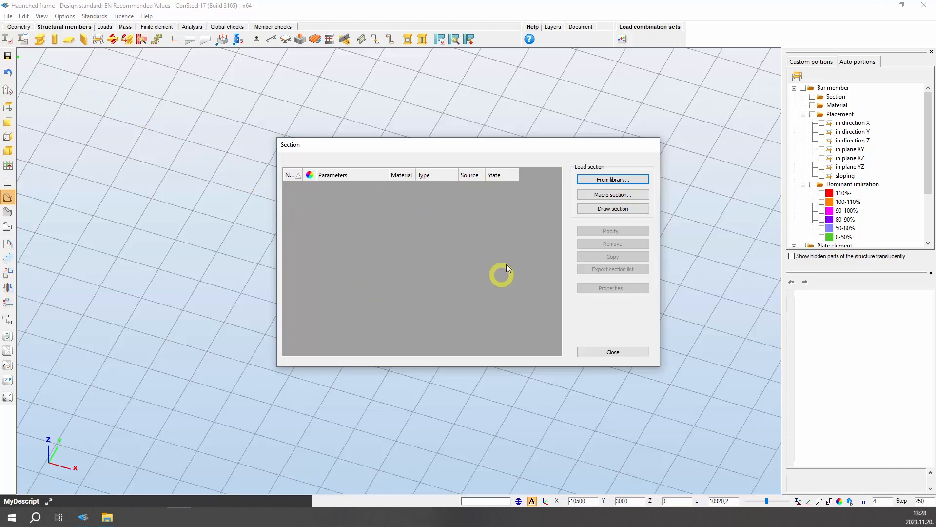
left_click(576, 180)
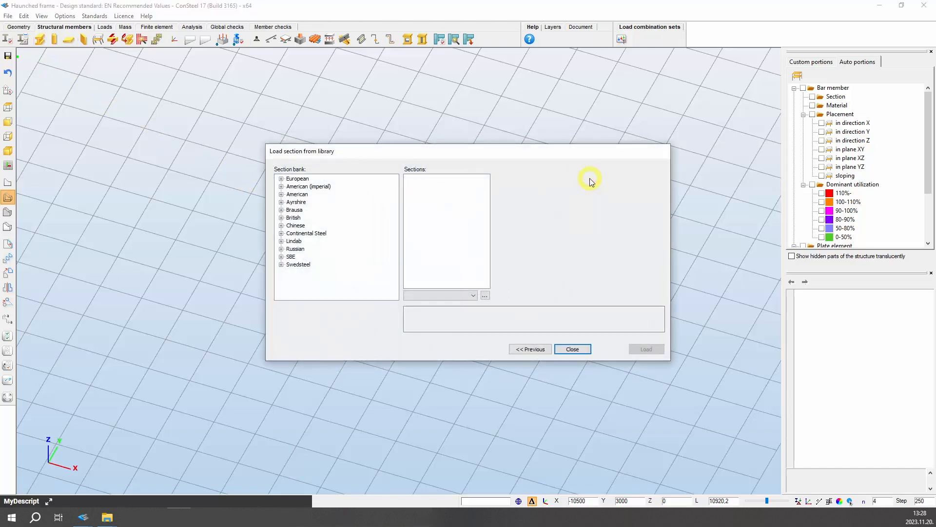
left_click(282, 178)
left_click(290, 186)
left_click(309, 194)
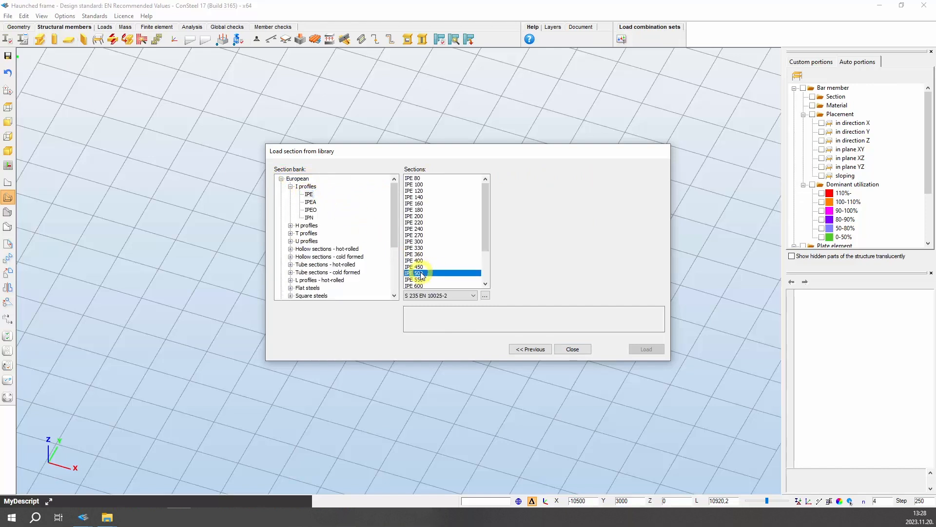
left_click(414, 273)
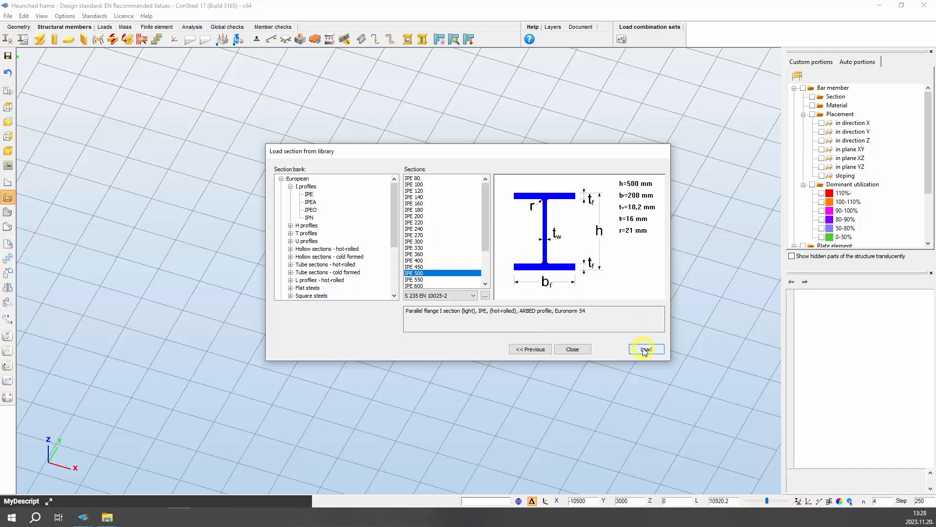
Load an HEB 400 section in S 235 EN 10025-2 steel from the H profiles library and close section administration
left_click(291, 226)
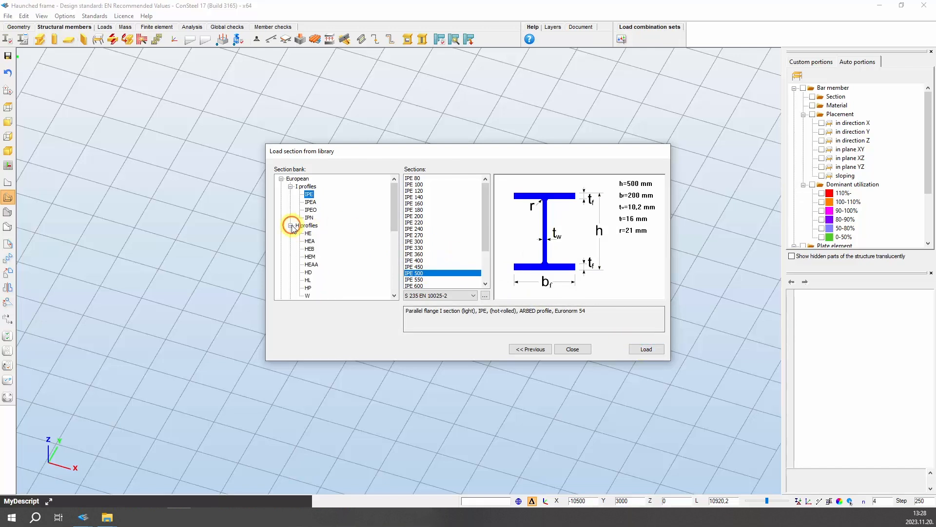
left_click(309, 249)
left_click(415, 267)
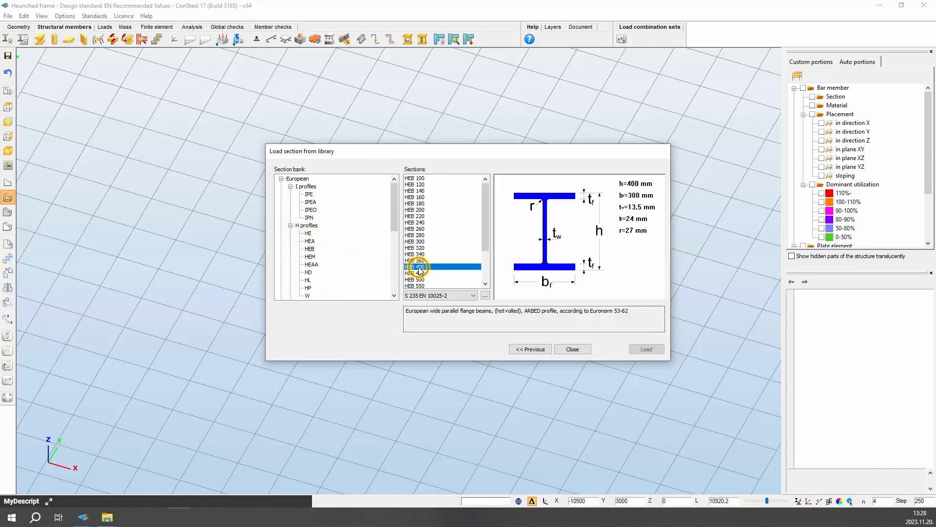
left_click(473, 295)
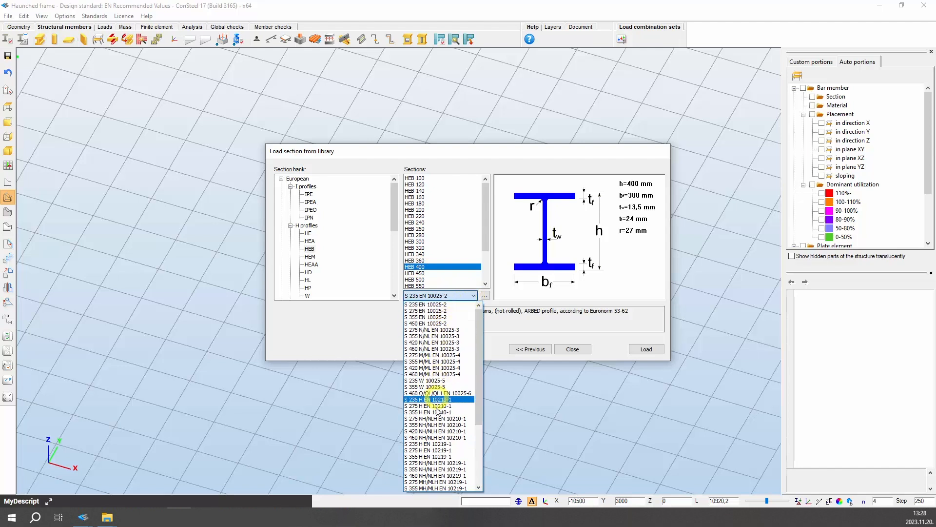
left_click(475, 296)
left_click(649, 349)
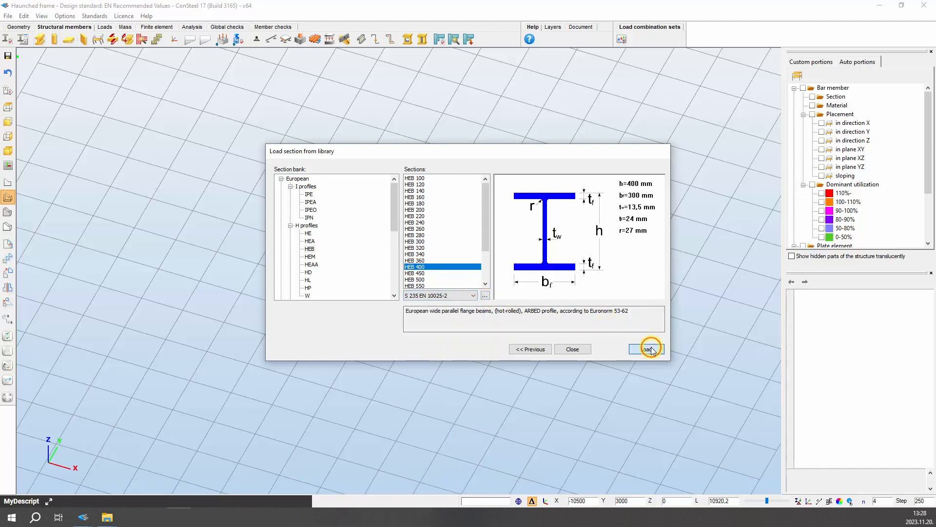
left_click(536, 349)
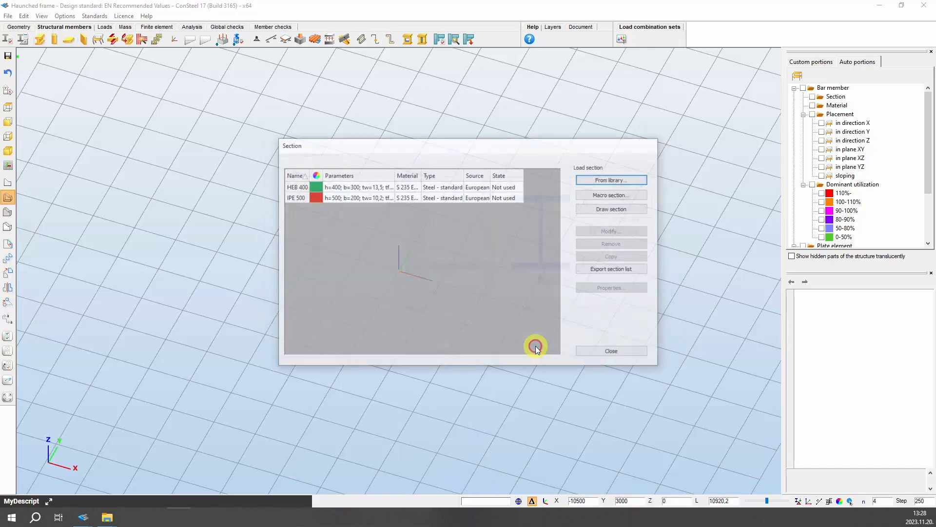
left_click(315, 196)
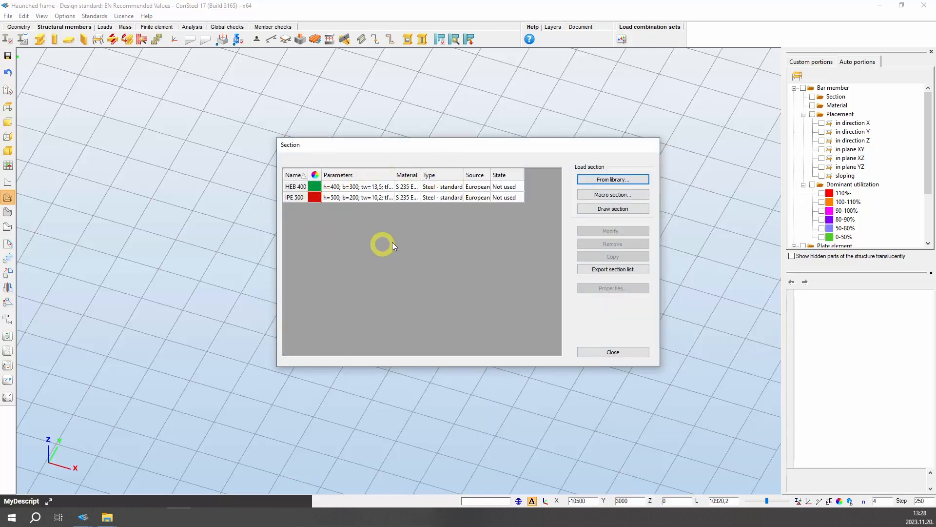
left_click(610, 351)
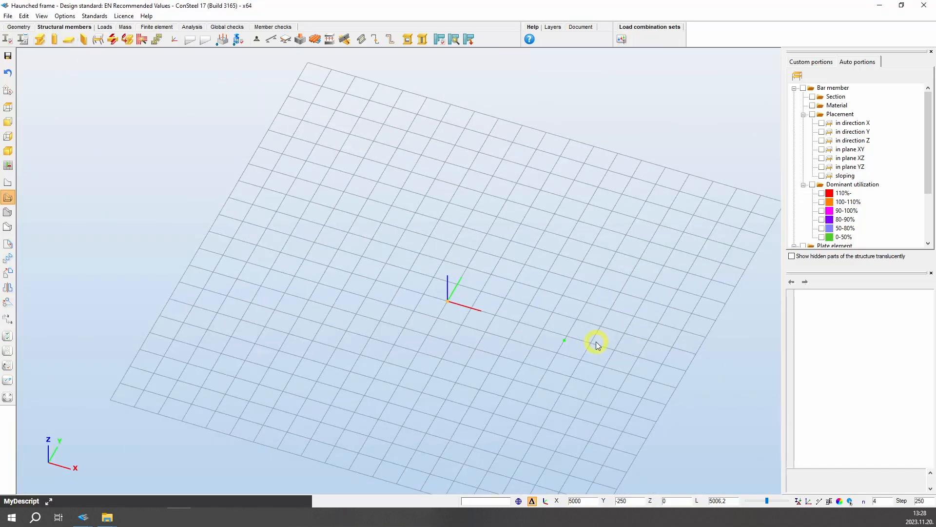
Place two 6000 mm high HEB 400 columns at opposite ends of the frame span
left_click(54, 40)
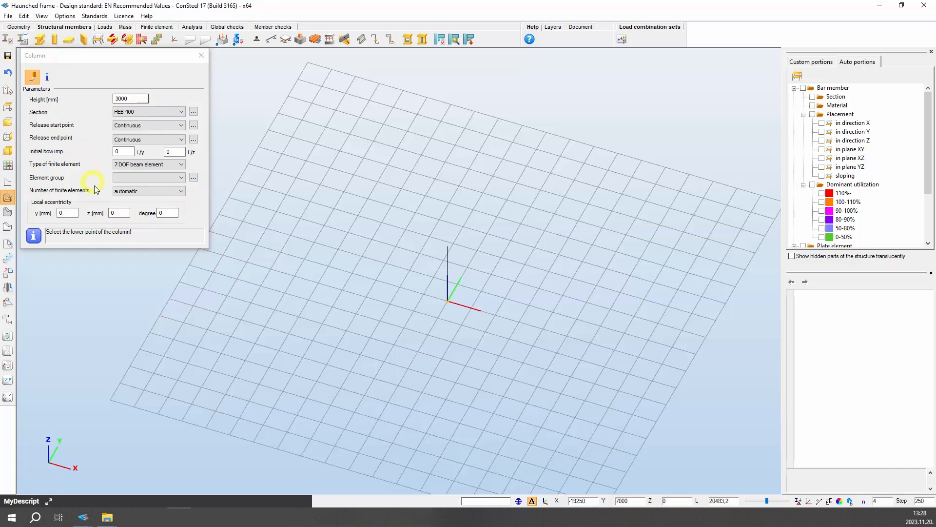
left_click(116, 100)
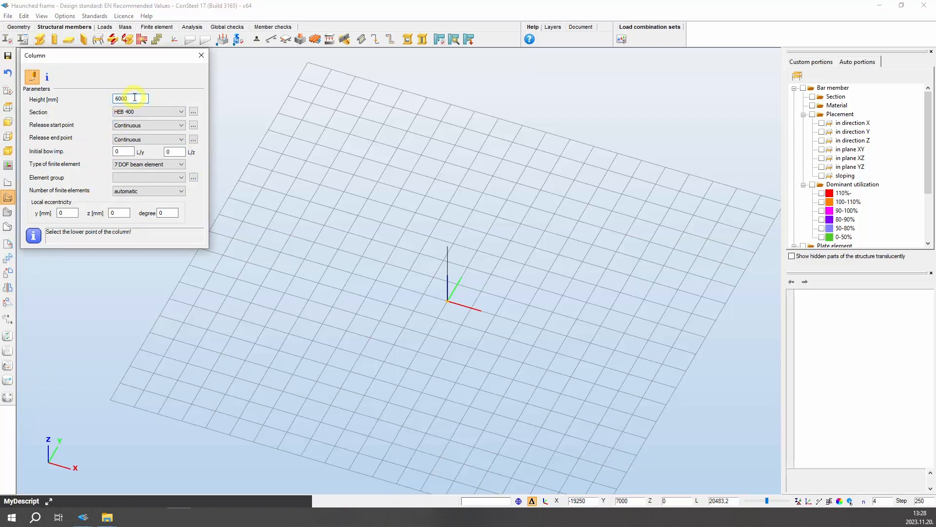
left_click(181, 112)
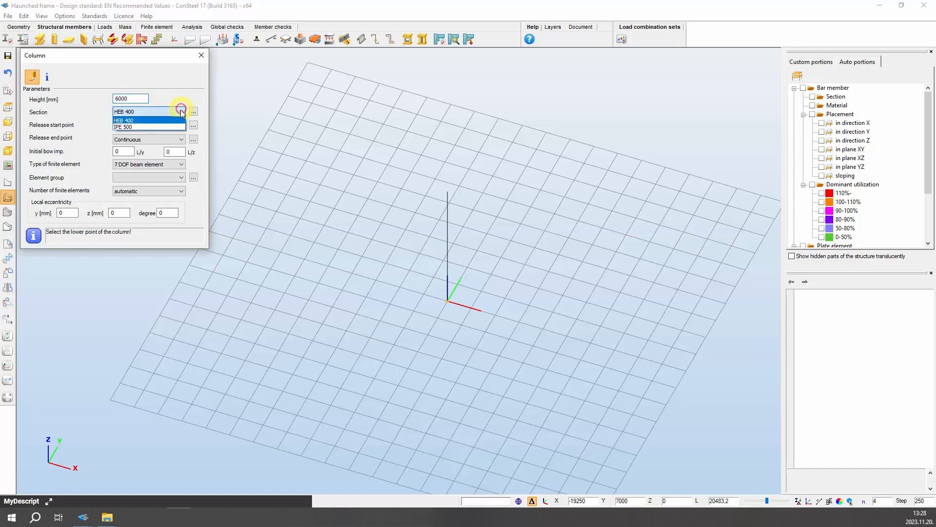
left_click(179, 121)
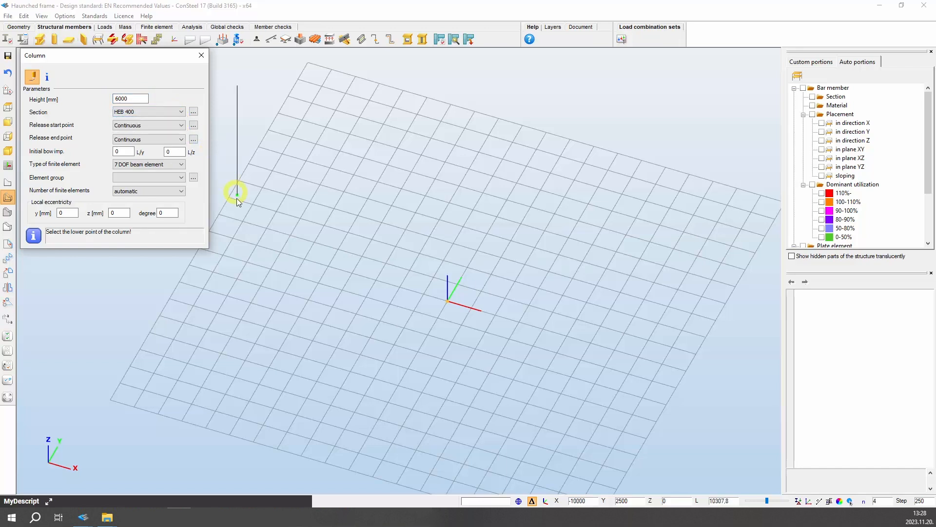
left_click(224, 238)
left_click(674, 367)
left_click(198, 58)
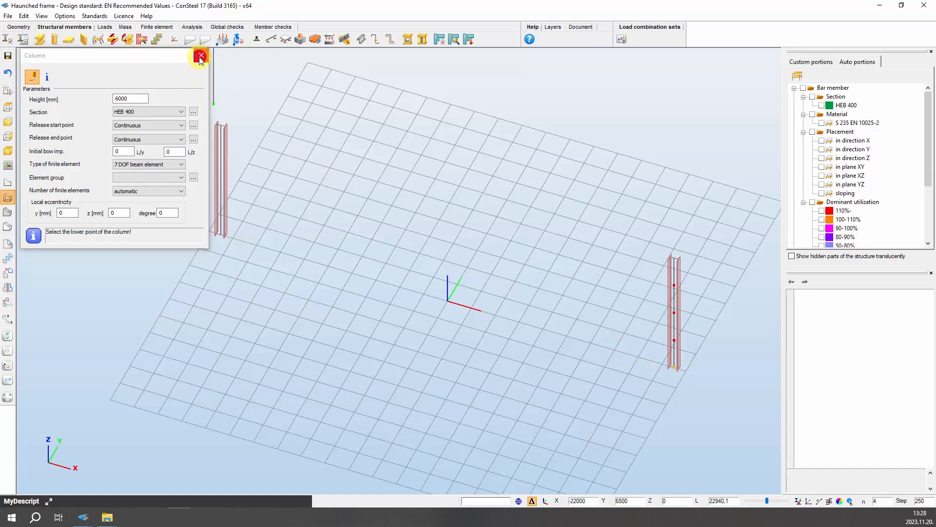
Draw an IPE 500 beam connecting the tops of the two columns
left_click(40, 43)
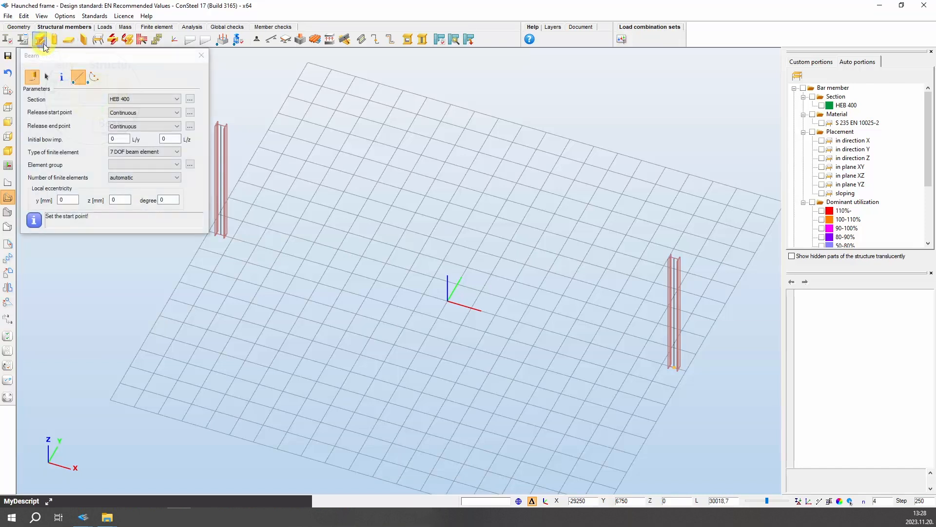
left_click(178, 99)
left_click(165, 115)
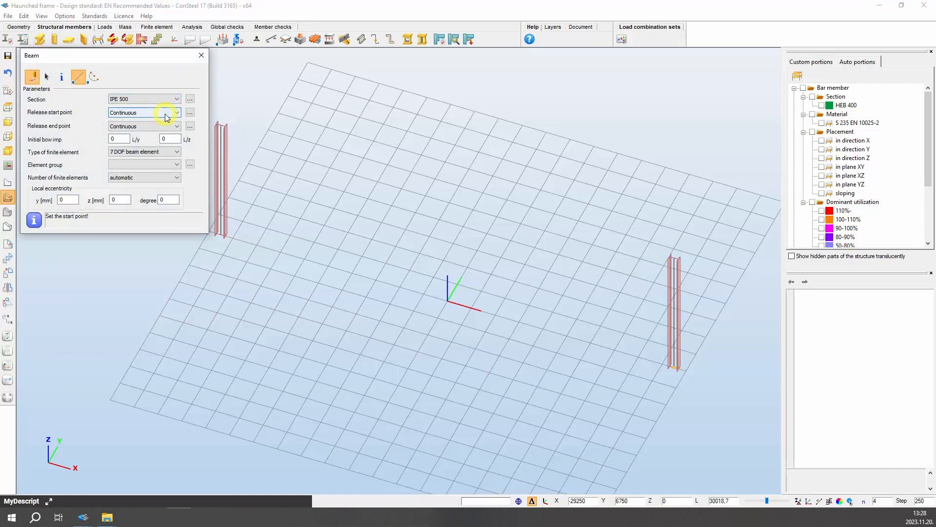
left_click(219, 125)
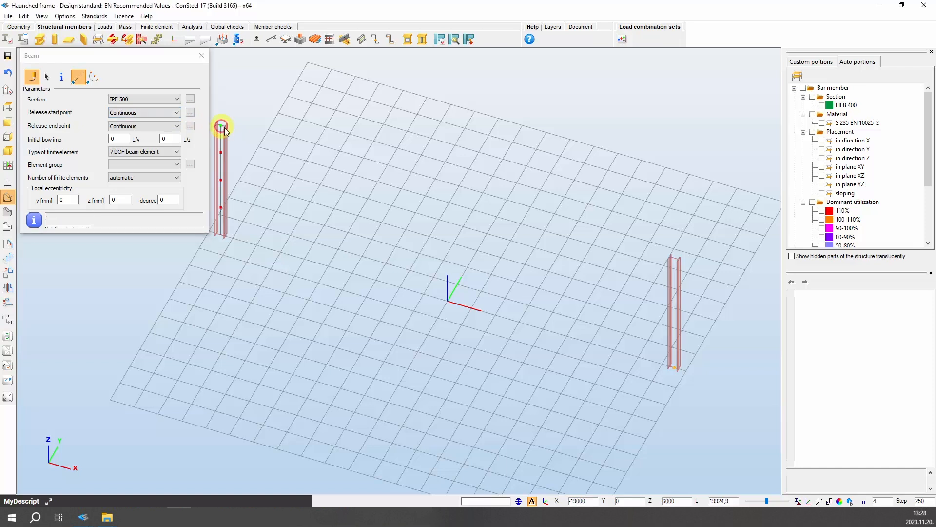
left_click(673, 256)
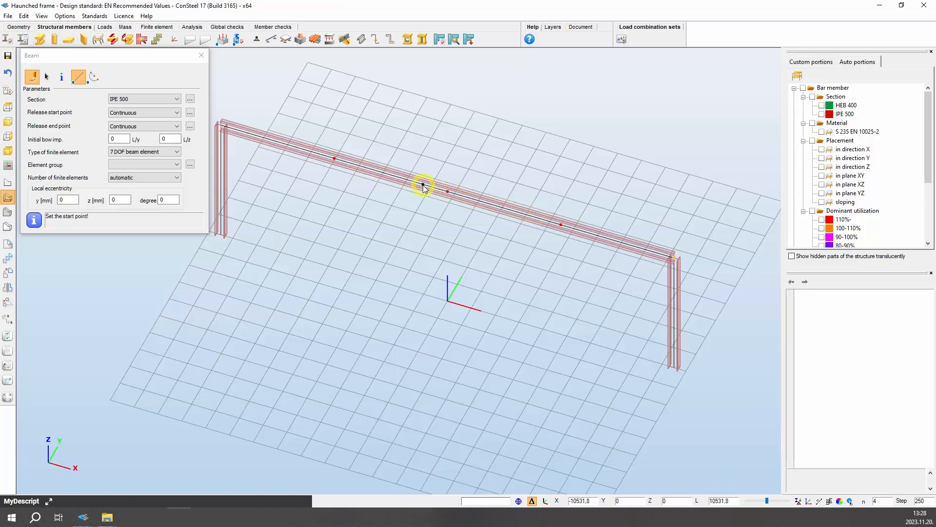
left_click(201, 56)
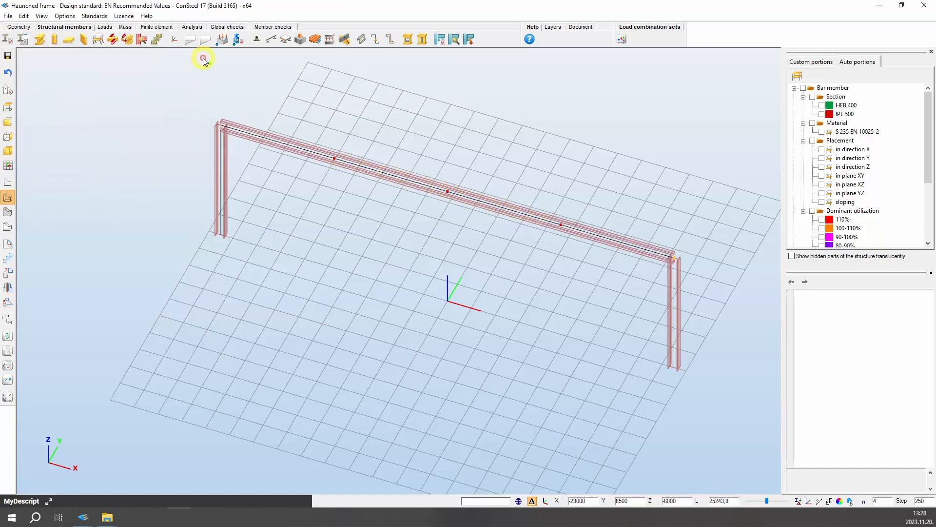
Refract the beam at its midpoint, raising the insert point to Z 1500 mm to form a pitched rafter
left_click(17, 27)
left_click(99, 39)
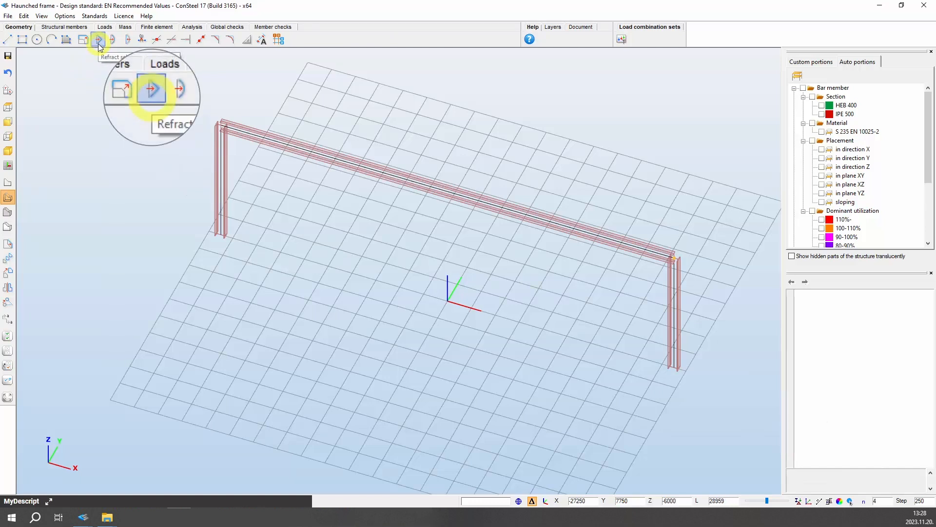
left_click(100, 42)
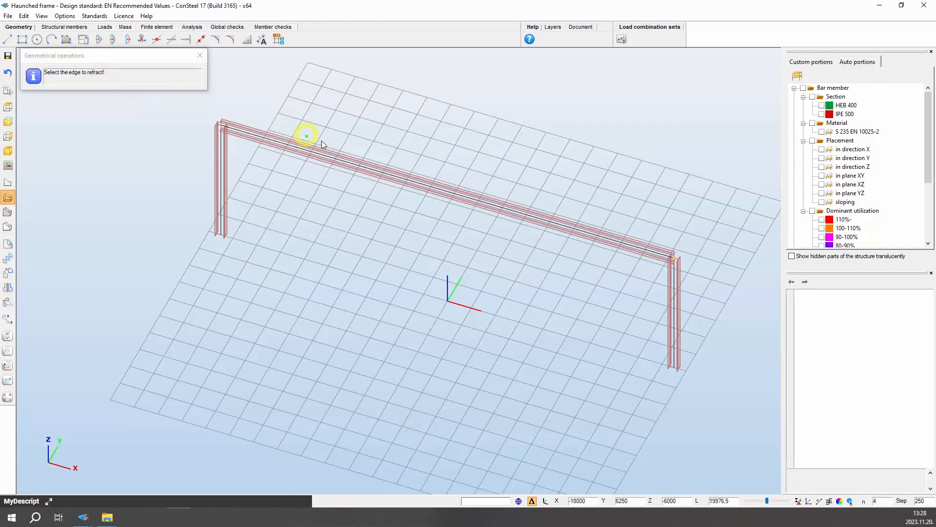
left_click(449, 194)
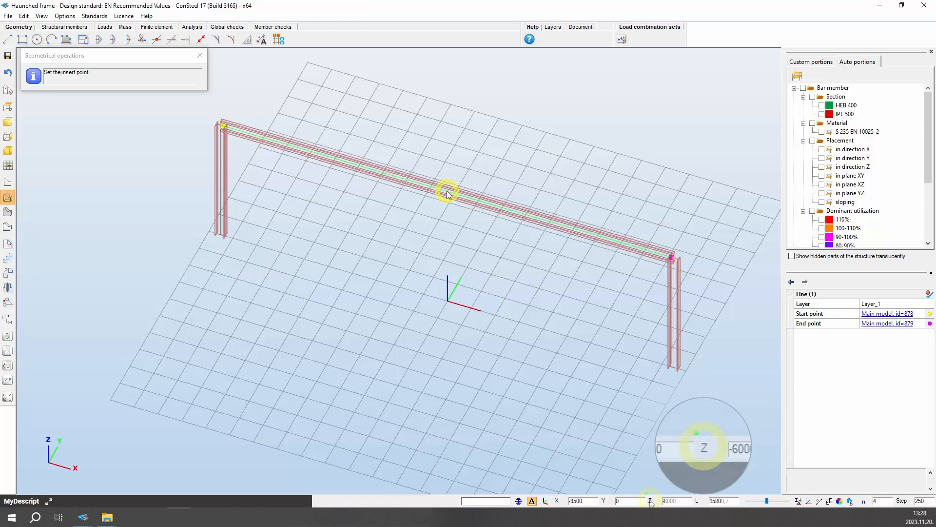
key("z")
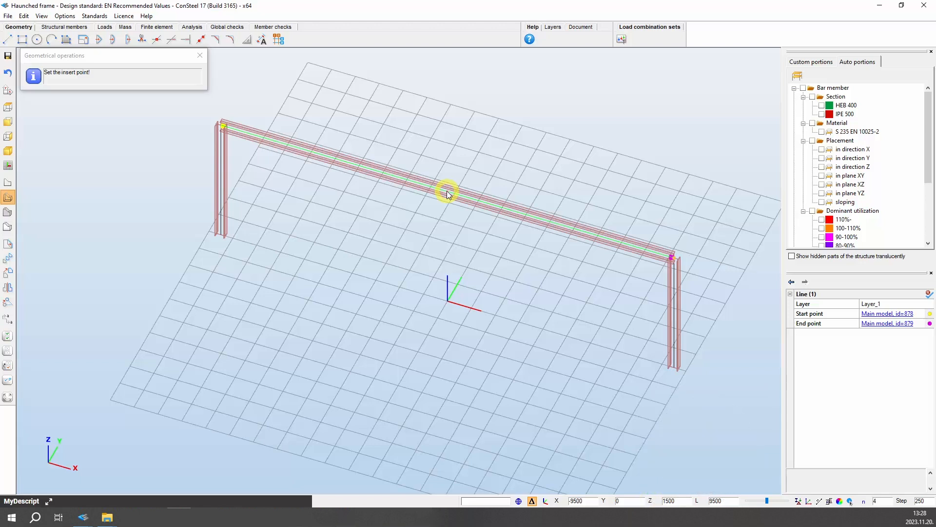
key("Return")
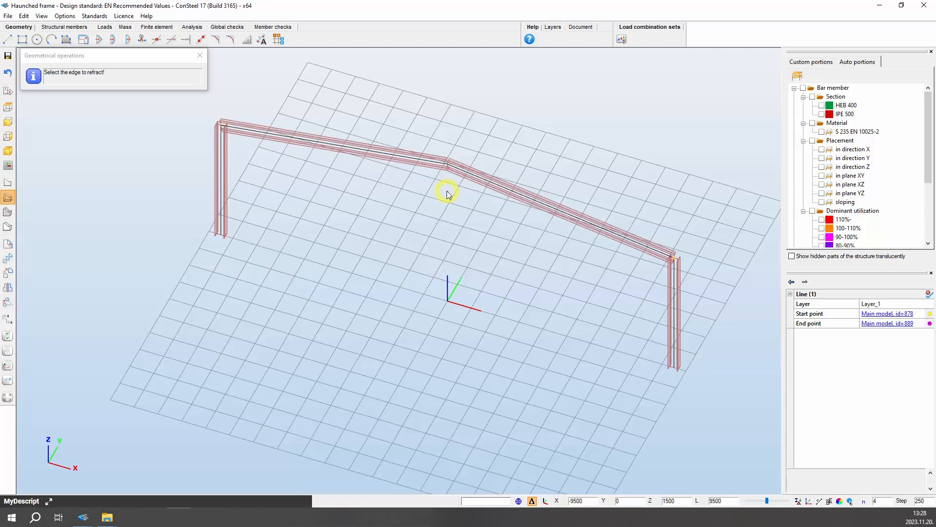
mouse_move(539, 247)
middle_mouse_down()
mouse_move(533, 267)
mouse_move(420, 245)
mouse_move(489, 260)
mouse_move(537, 244)
middle_mouse_up()
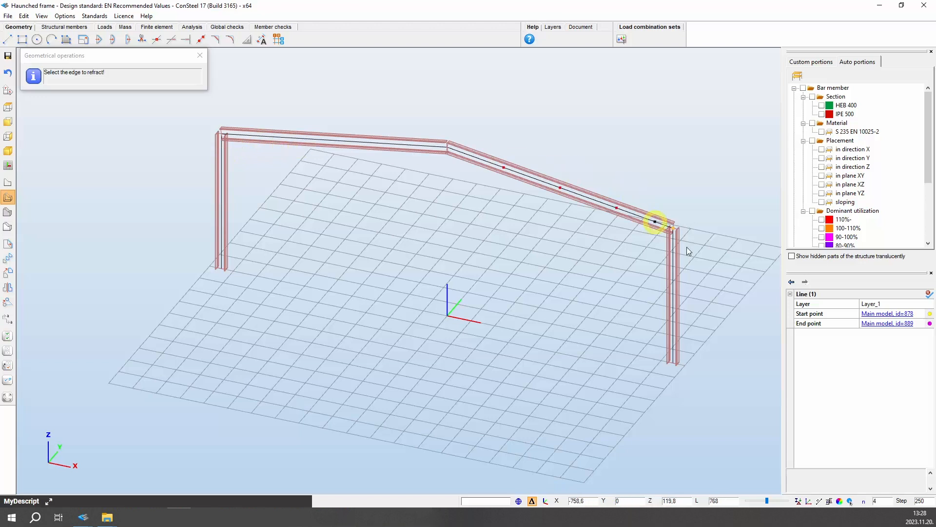
left_click(199, 56)
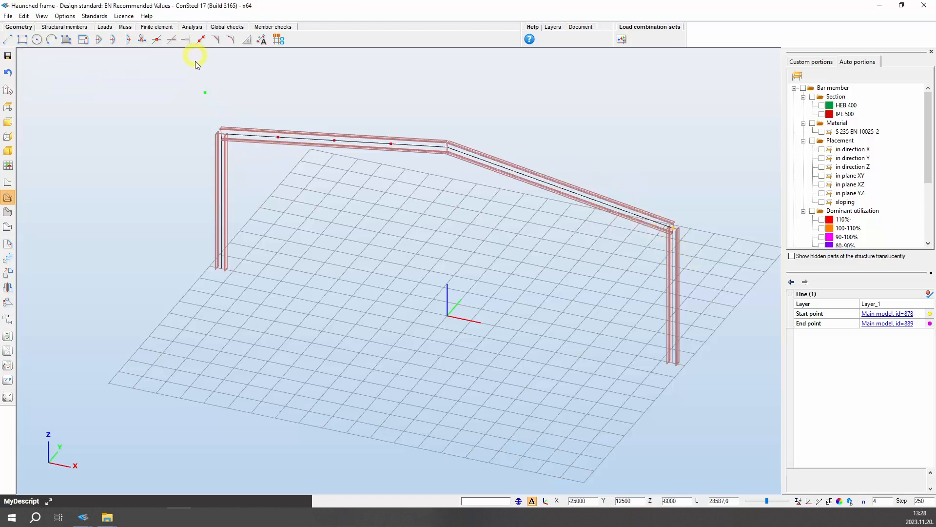
Add a welded lower haunch at the left end of the rafter with L 3000, hs 600, he 20, tw 10, b 200 and tf 16 mm
left_click(64, 27)
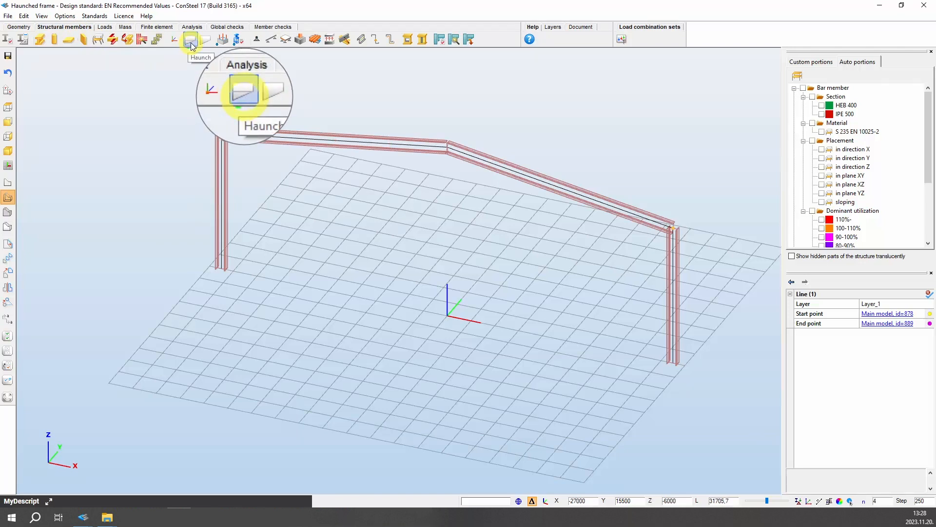
scroll(197, 98, "up", 5)
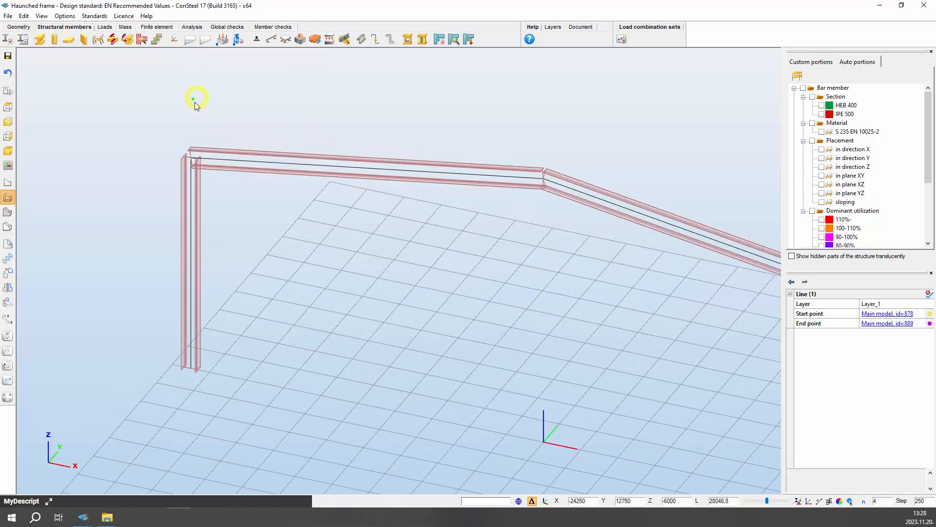
left_click(190, 39)
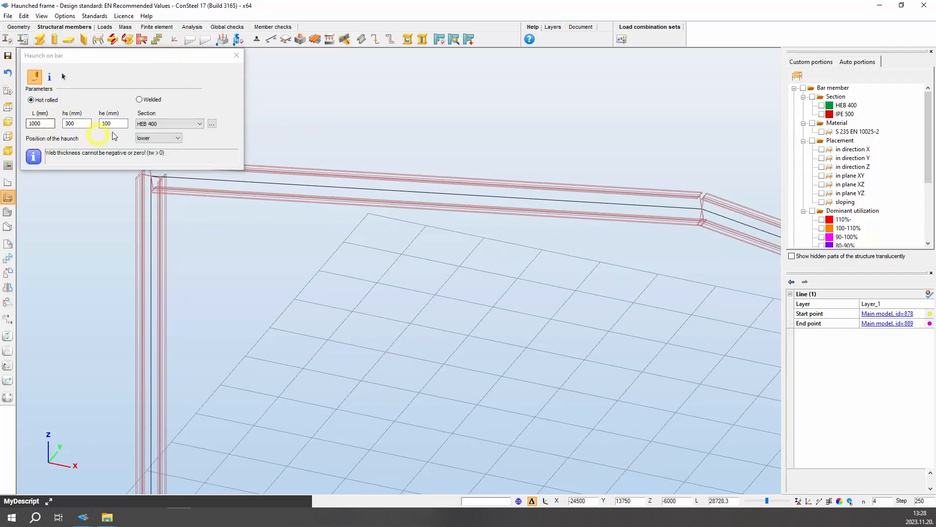
left_click(140, 101)
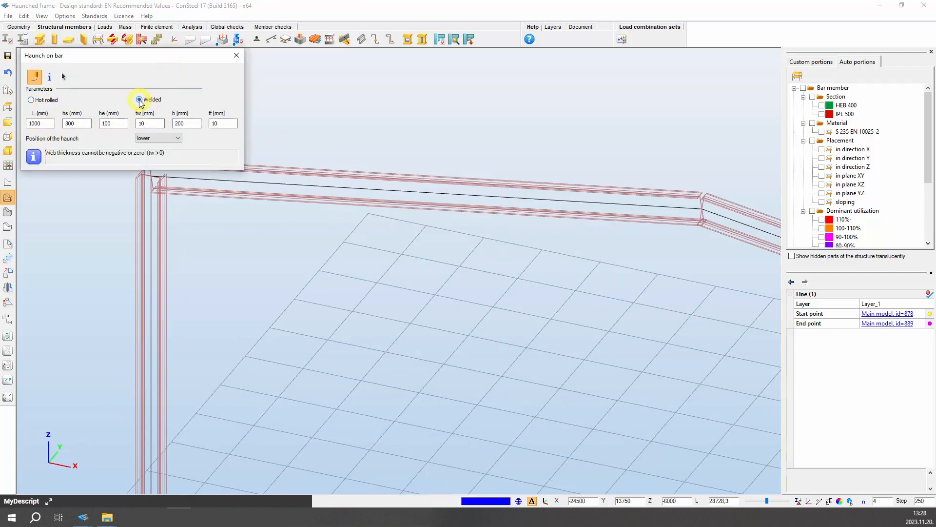
double_click(35, 125)
type("3000")
left_click(66, 124)
double_click(68, 123)
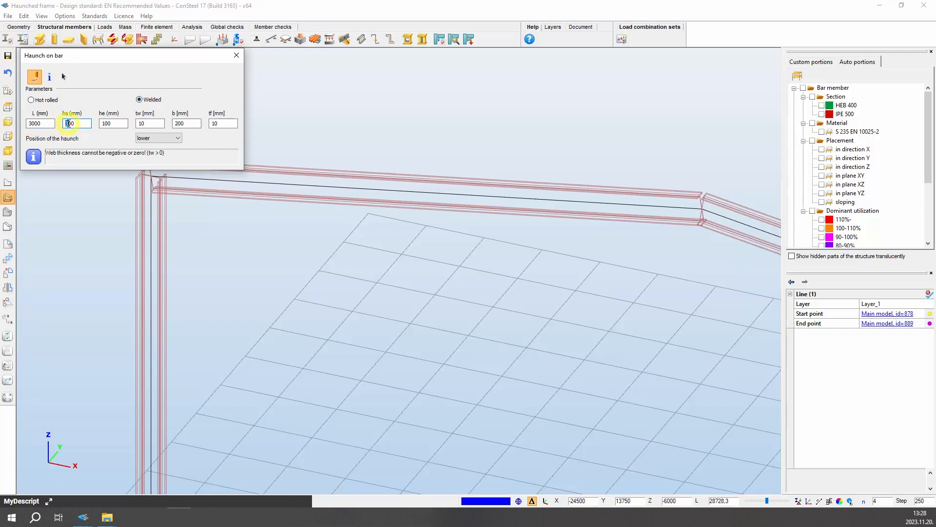
type("600")
left_click(104, 124)
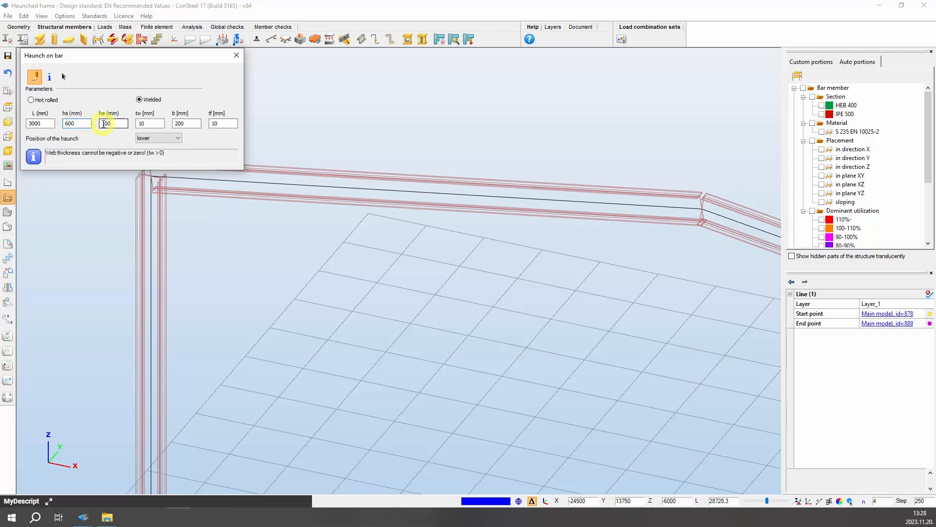
double_click(104, 124)
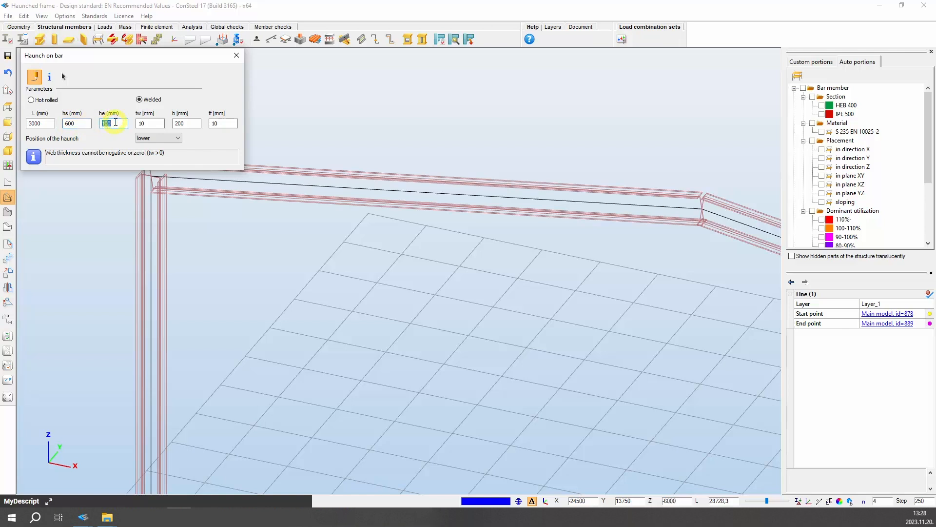
type("20")
left_click(146, 123)
left_click(188, 123)
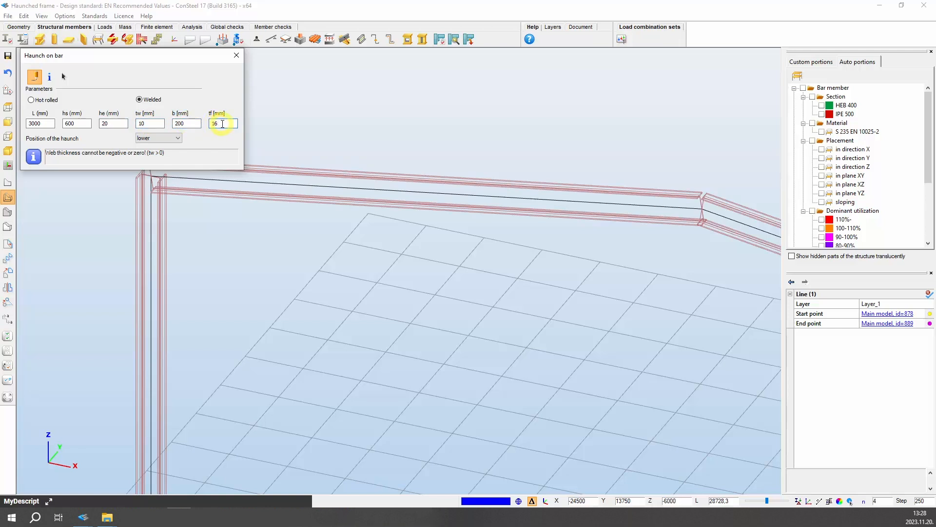
left_click(177, 138)
left_click(170, 146)
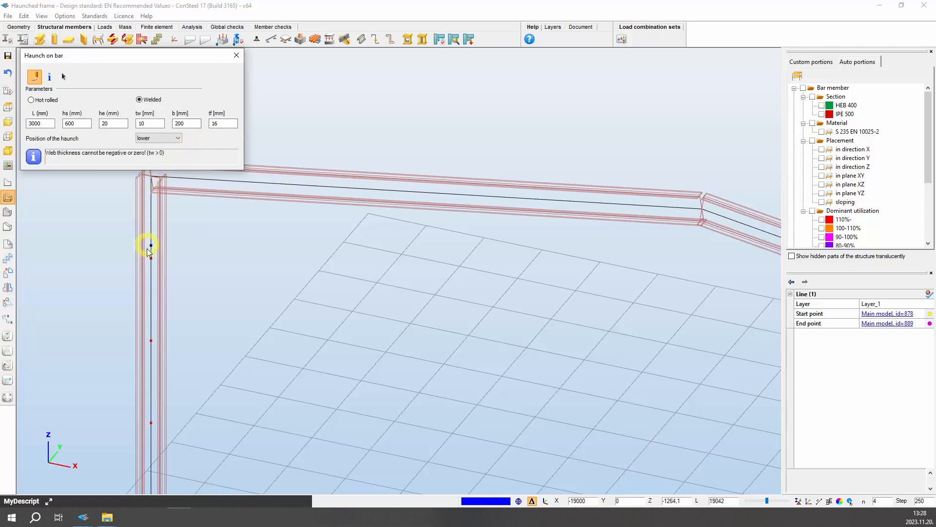
left_click(153, 179)
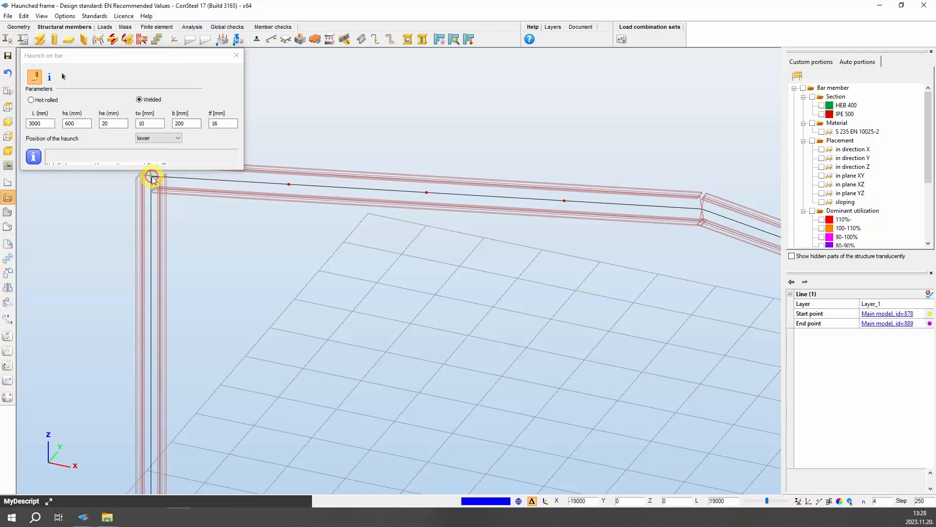
left_click(292, 185)
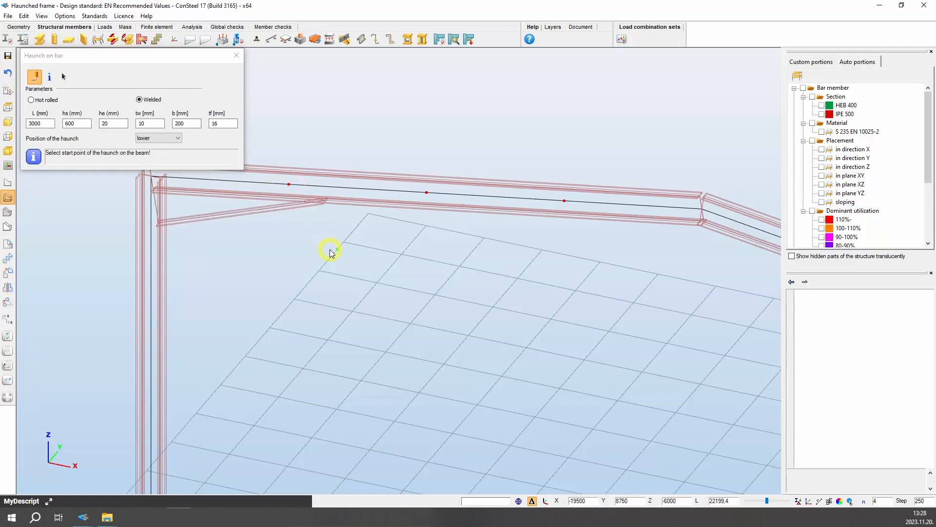
Add the same welded haunch at the right end of the rafter, pointing inwards, and close the haunch tool
scroll(330, 250, "down", 3)
scroll(585, 360, "down", 1)
middle_click_drag(666, 367, 439, 360)
scroll(560, 354, "up", 7)
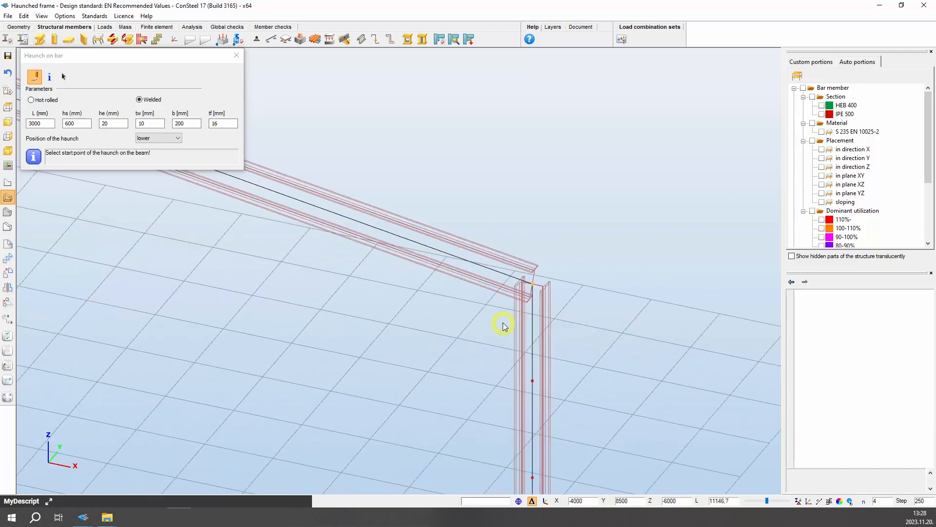
left_click(548, 261)
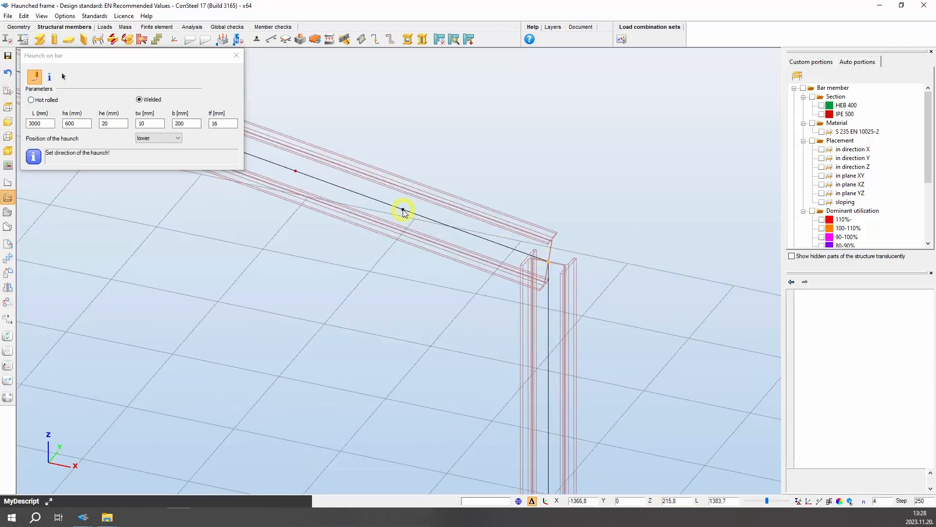
left_click(383, 204)
scroll(380, 207, "down", 3)
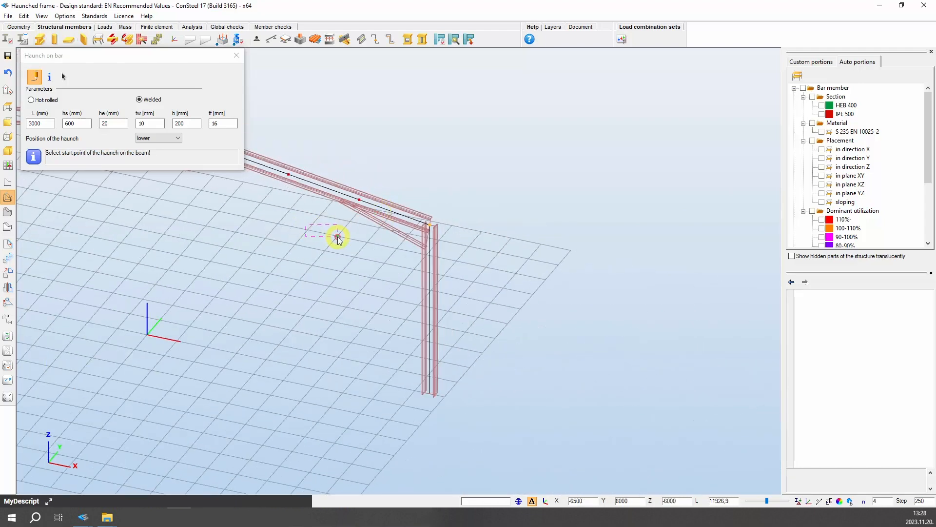
middle_click_drag(343, 237, 329, 222, "alt")
left_click(235, 57)
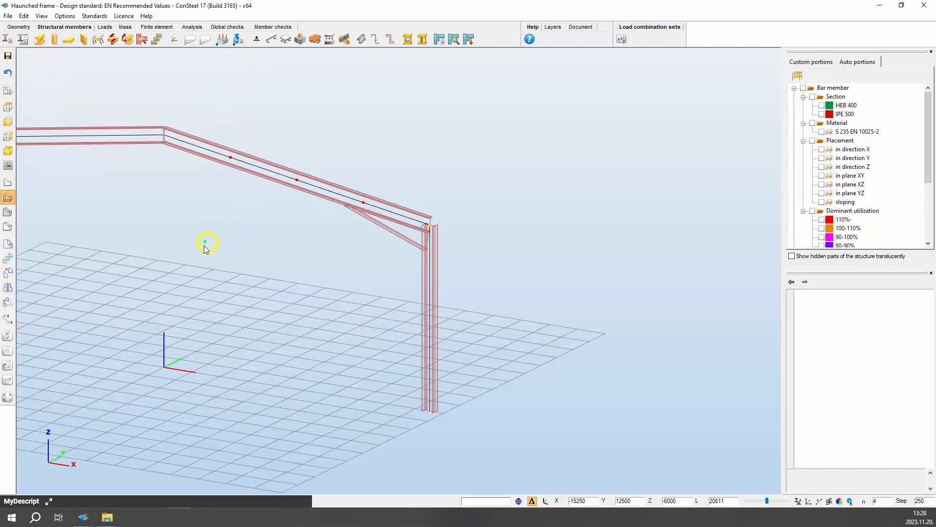
Open the Point support tool and review the predefined support models in the support model manager, then close it
scroll(325, 149, "up", 3)
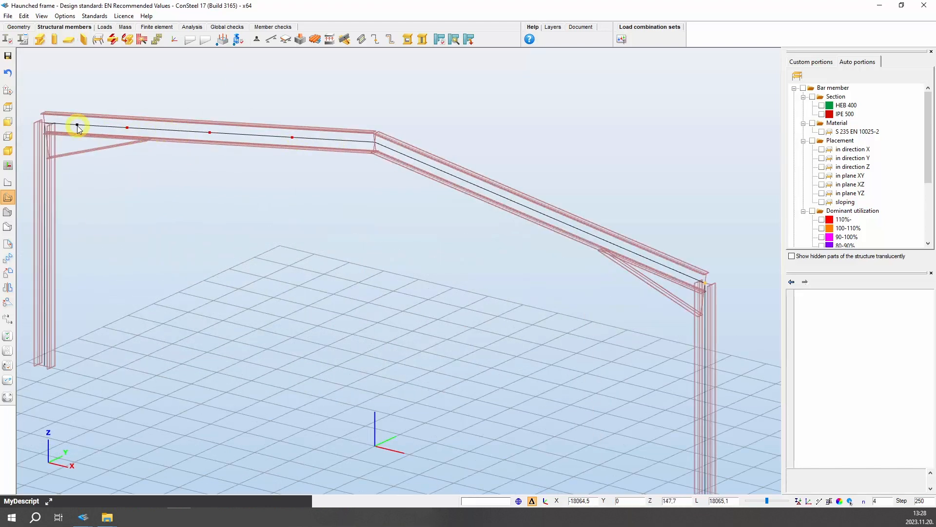
left_click(256, 40)
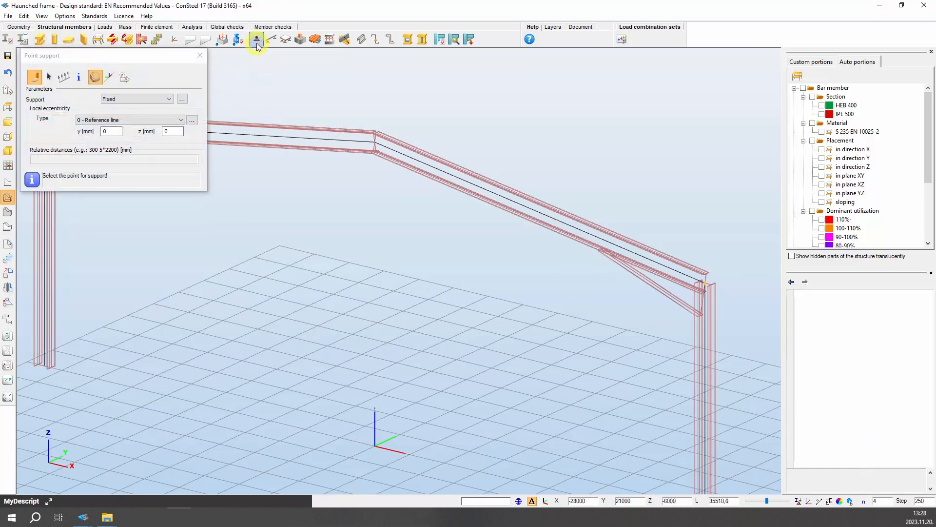
left_click(96, 76)
left_click(181, 102)
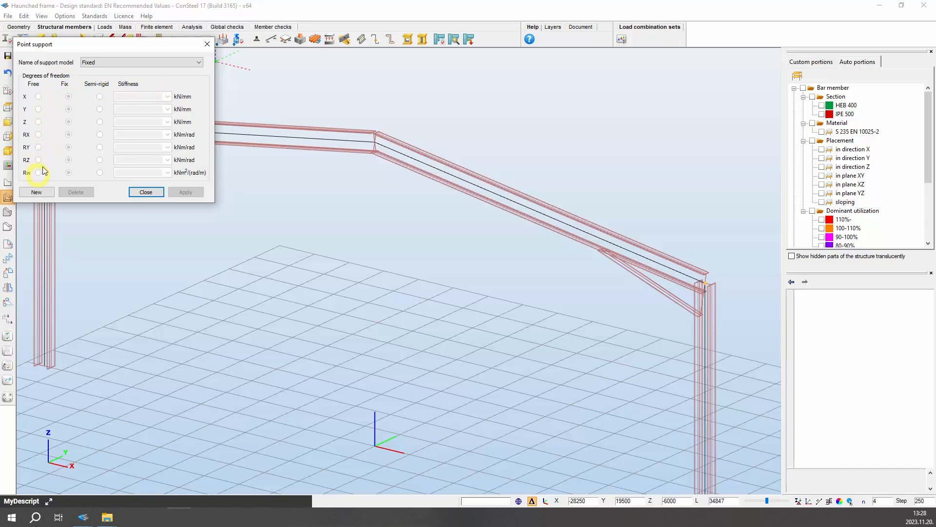
left_click(200, 63)
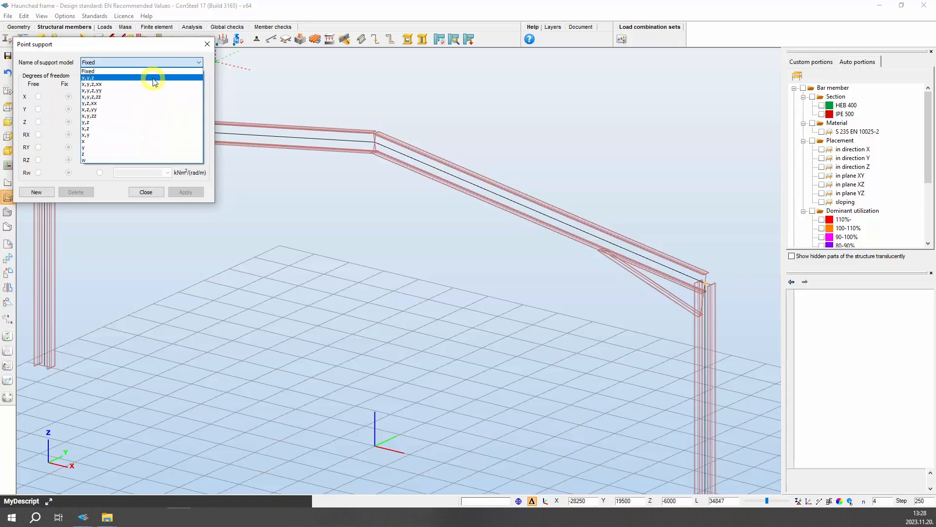
left_click(142, 160)
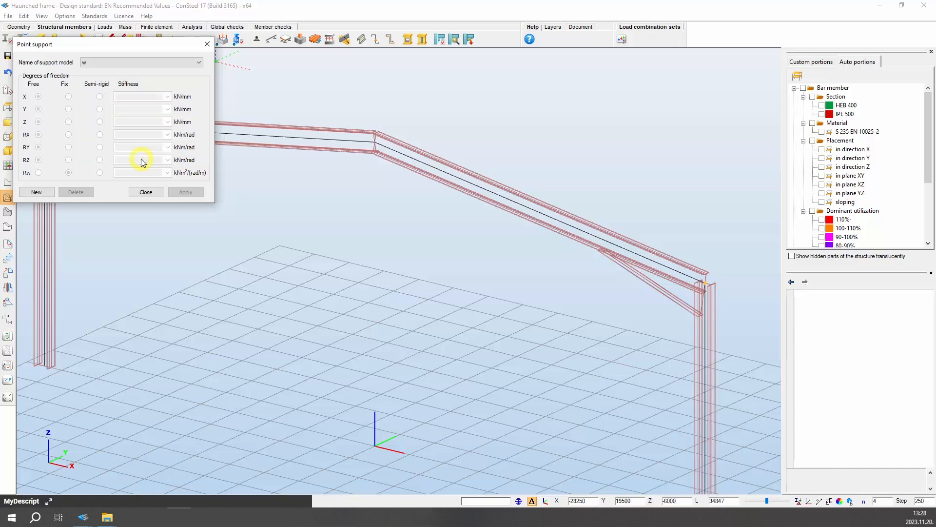
left_click(201, 64)
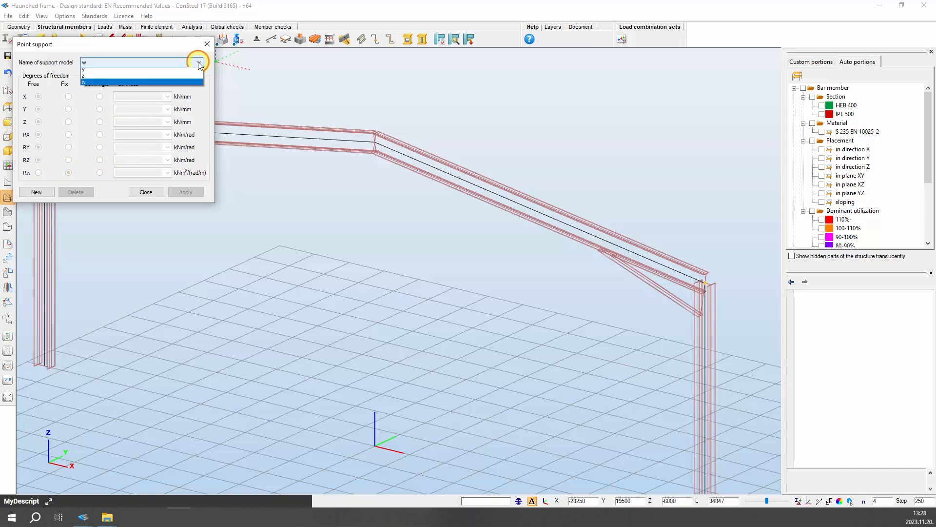
left_click(167, 84)
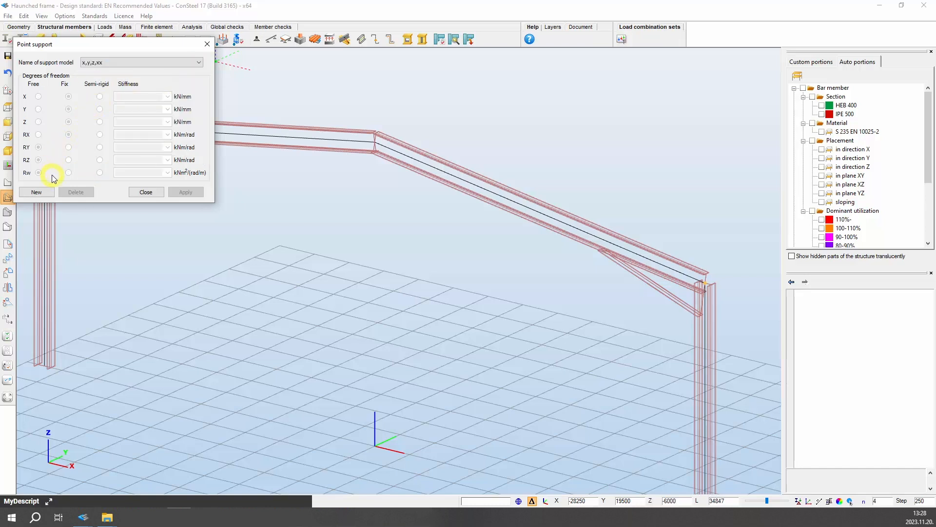
left_click(197, 62)
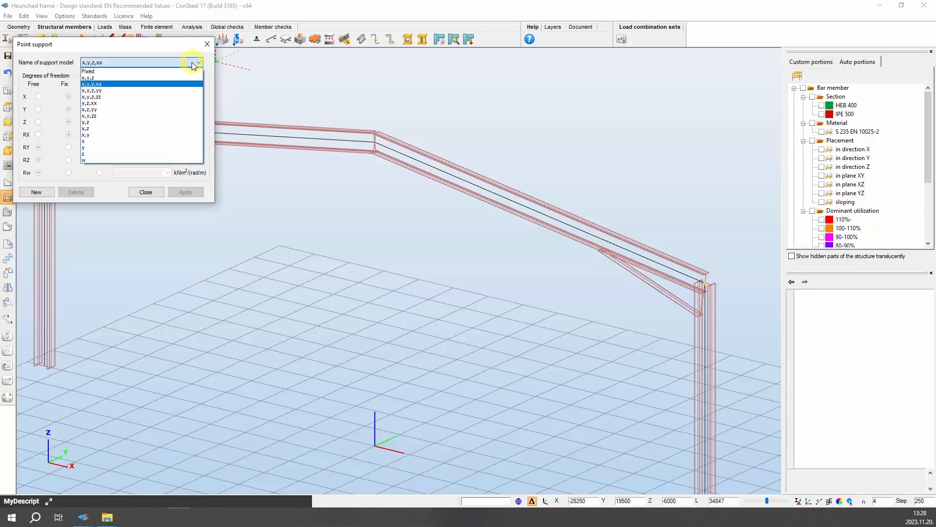
left_click(179, 71)
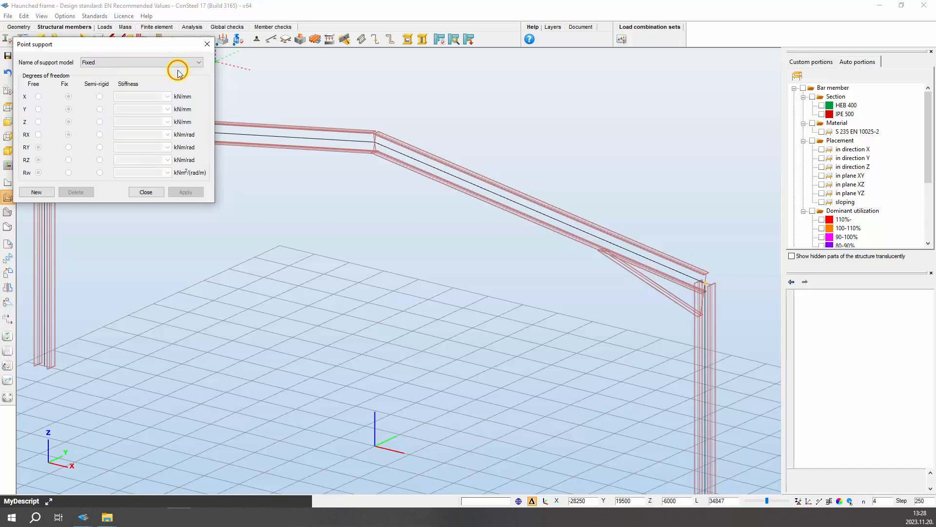
left_click(144, 192)
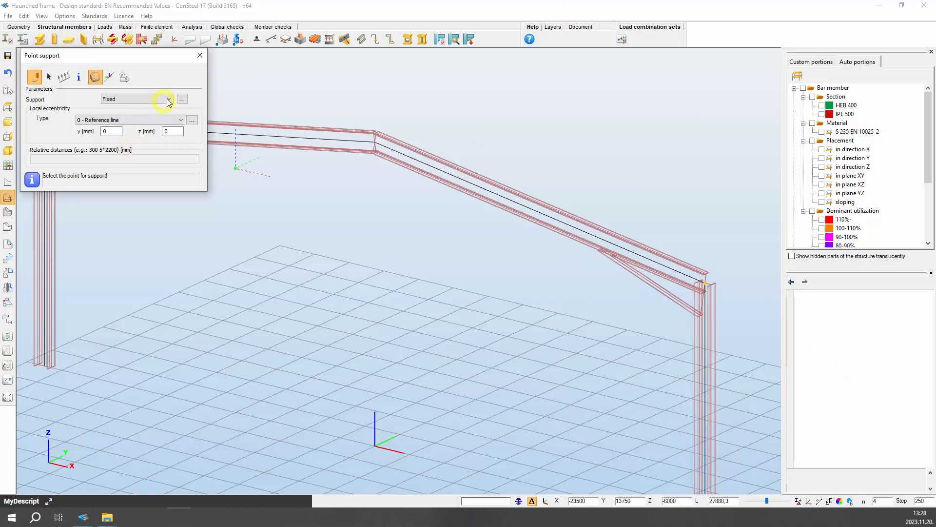
Place x,y,z,zz point supports at the bases of both columns
left_click(169, 100)
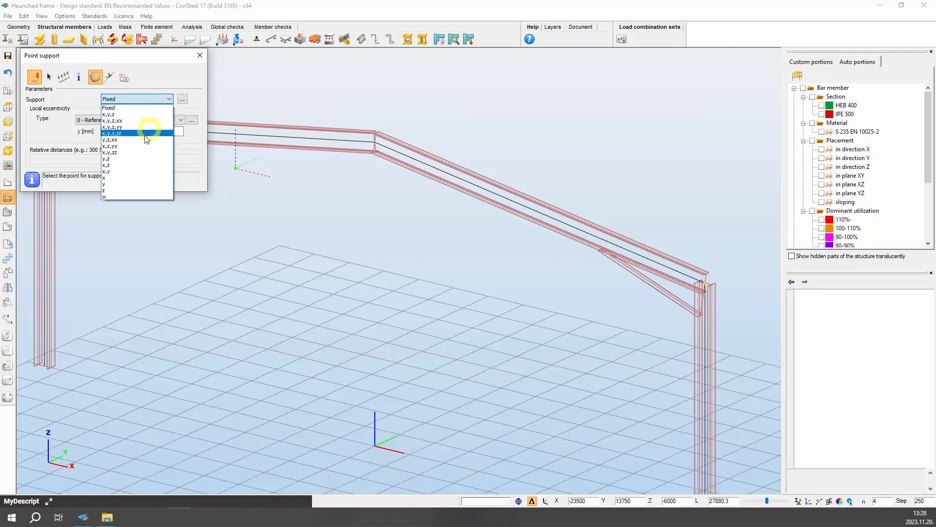
left_click(145, 134)
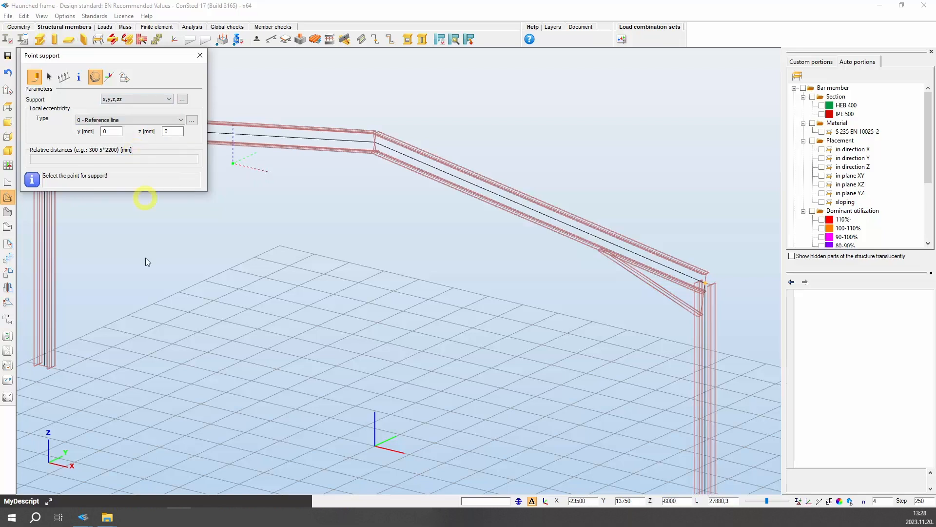
scroll(144, 282, "down", 2)
left_click(77, 339)
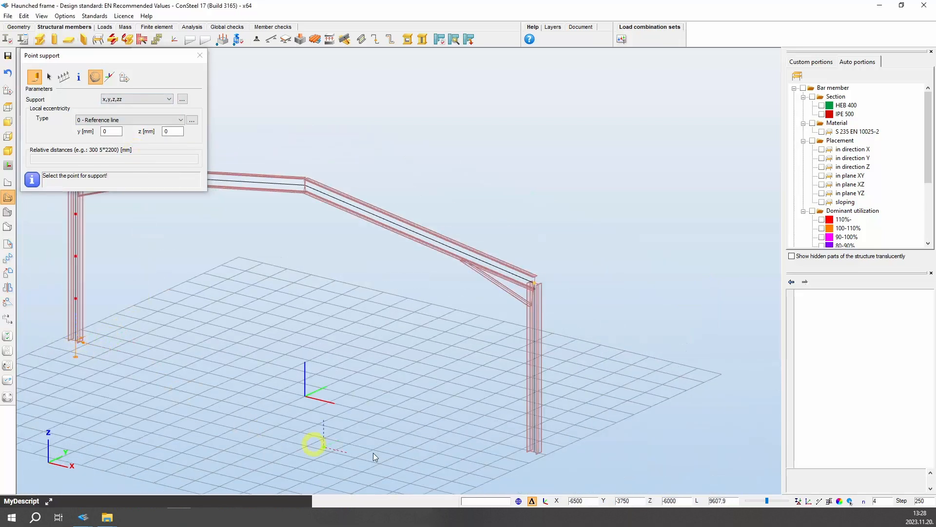
left_click(536, 452)
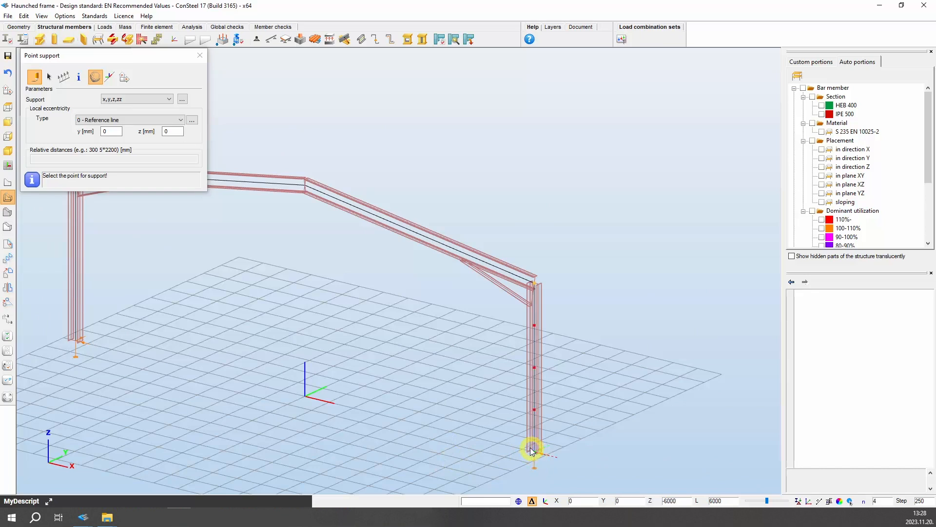
Switch the point support type to y for lateral restraints
left_click(168, 99)
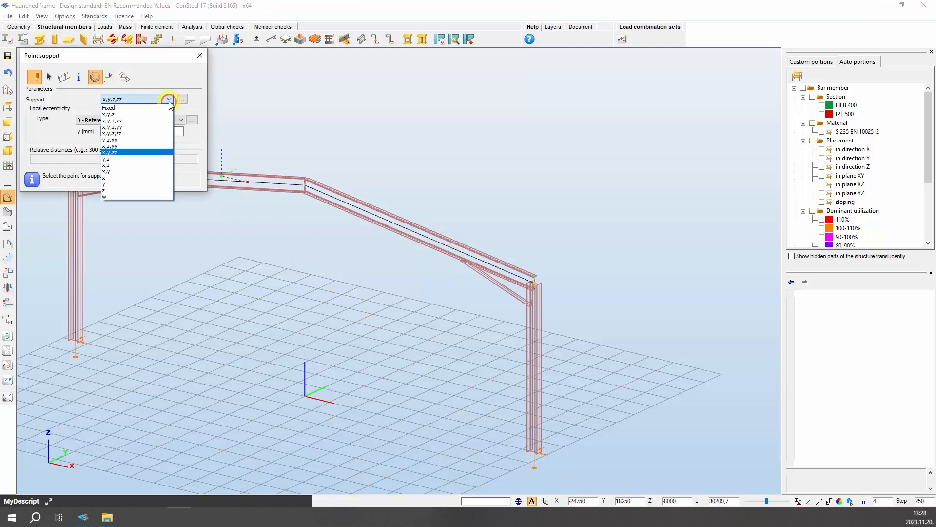
left_click(129, 184)
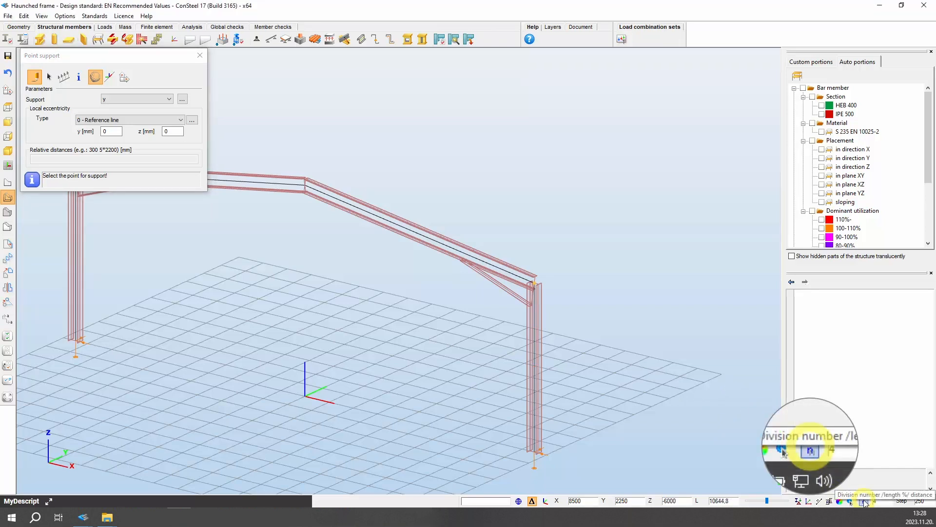
left_click(863, 501)
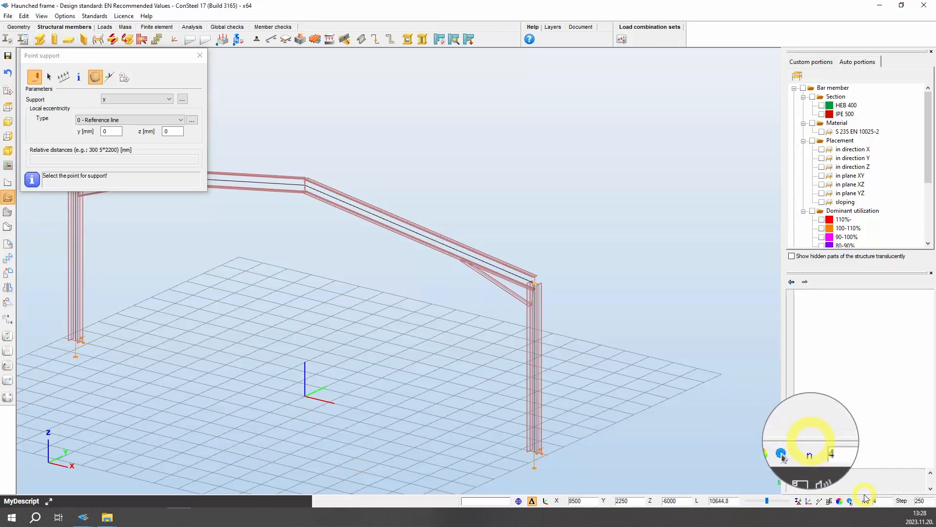
left_click(863, 500)
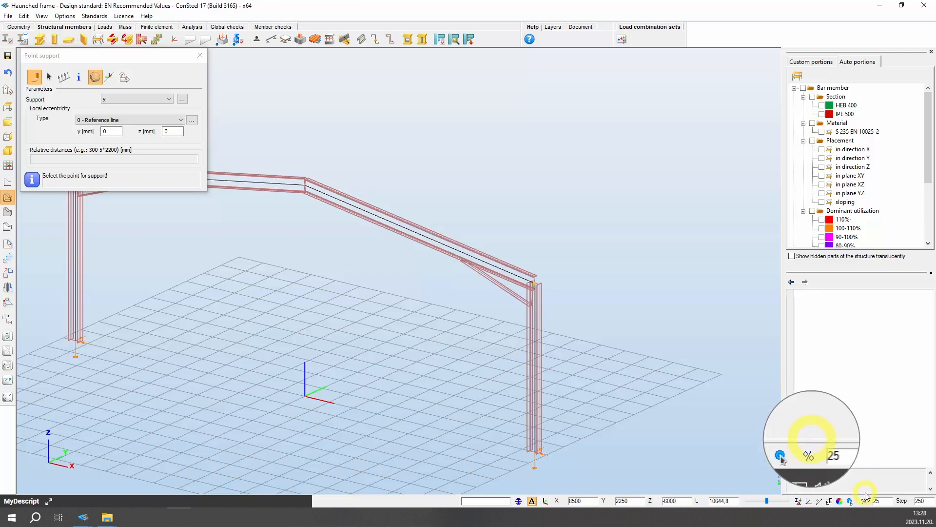
left_click(864, 501)
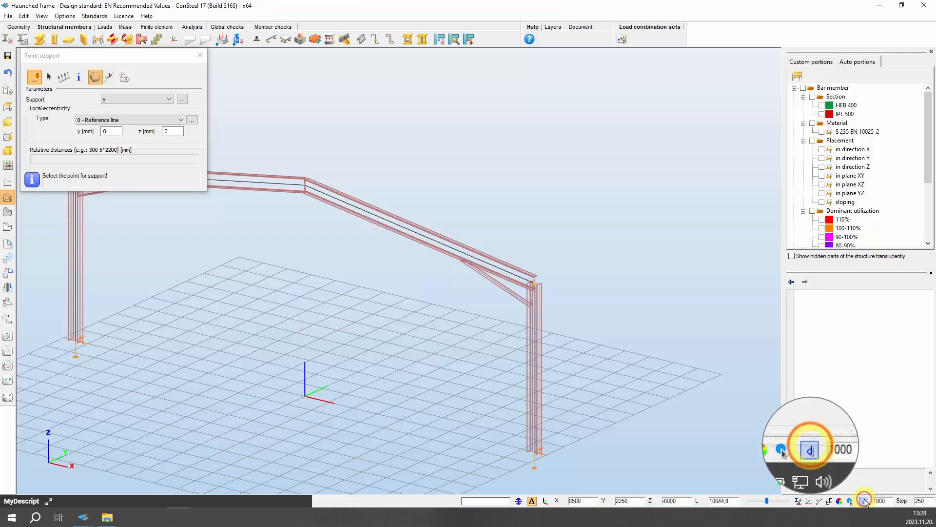
left_click(864, 500)
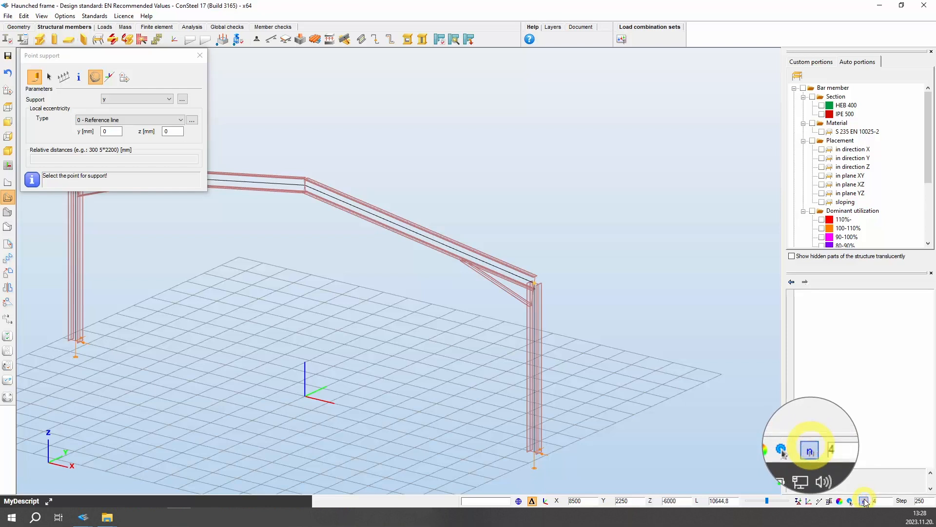
left_click(864, 501)
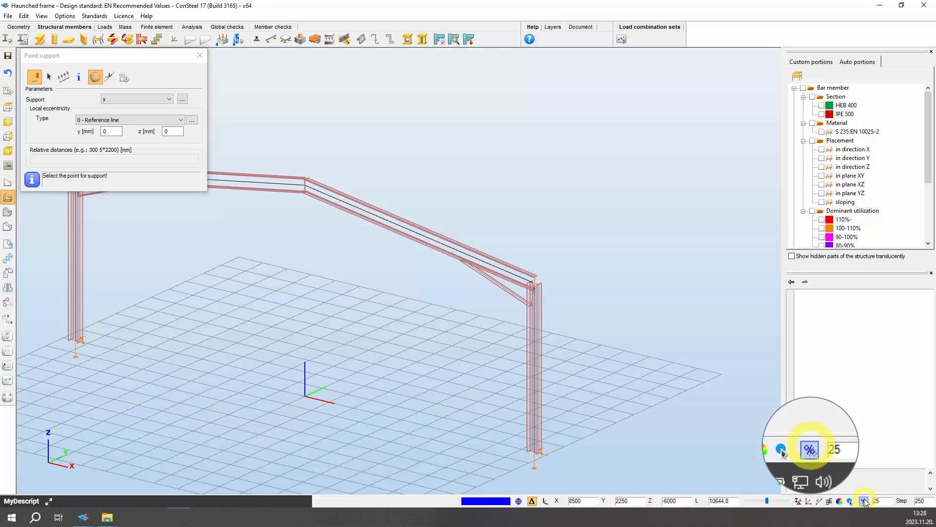
left_click(864, 501)
left_click(864, 501)
left_click(864, 501)
left_click(864, 500)
left_click(864, 500)
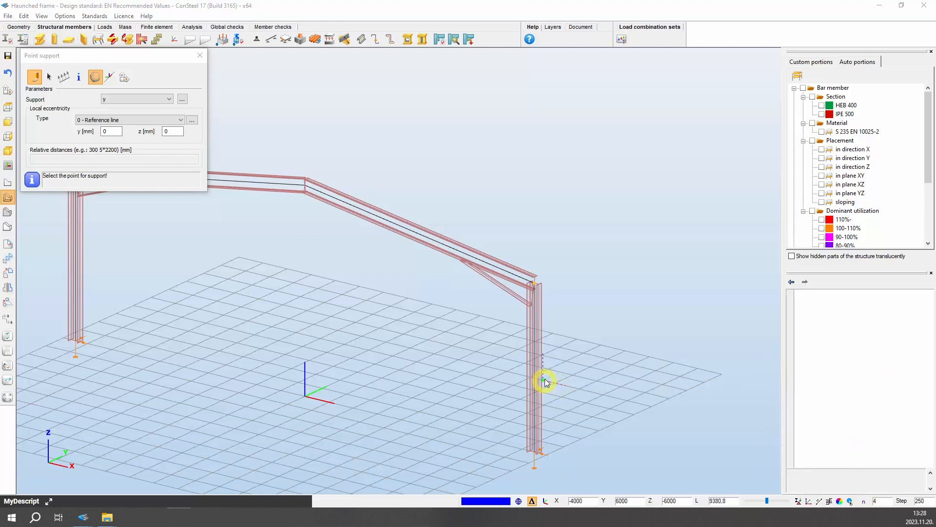
Set the support eccentricity to 8 - Top Middle and place y supports on the left rafter's top flange at its end and intermediate nodes
scroll(34, 207, "up", 3)
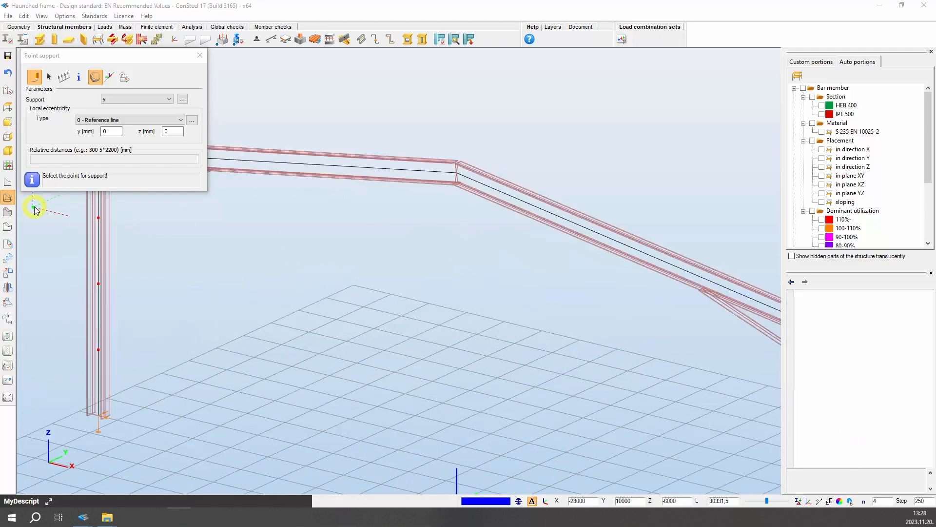
scroll(34, 207, "up", 2)
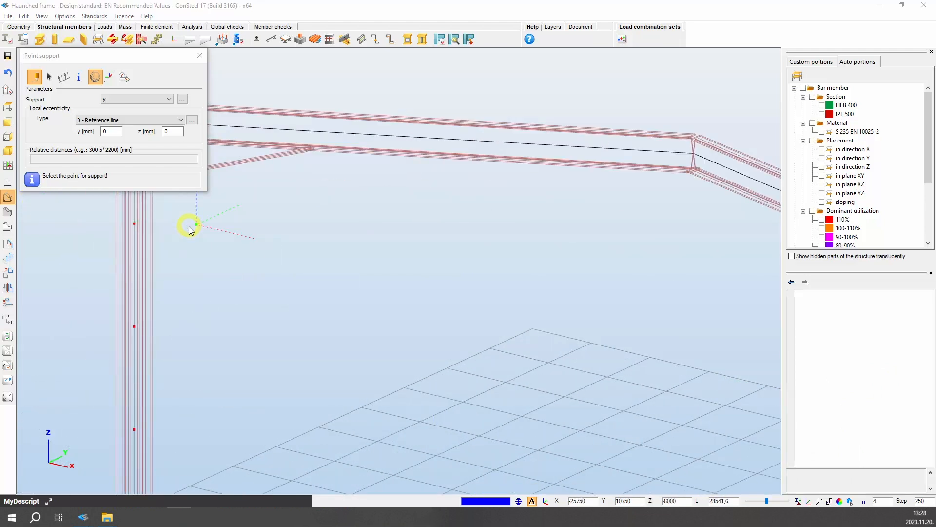
middle_click(195, 237)
key("Up")
key("Up")
key("Up")
key("Up")
key("Up")
key("Up")
key("Up")
key("Up")
key("Up")
key("Up")
key("Up")
key("Up")
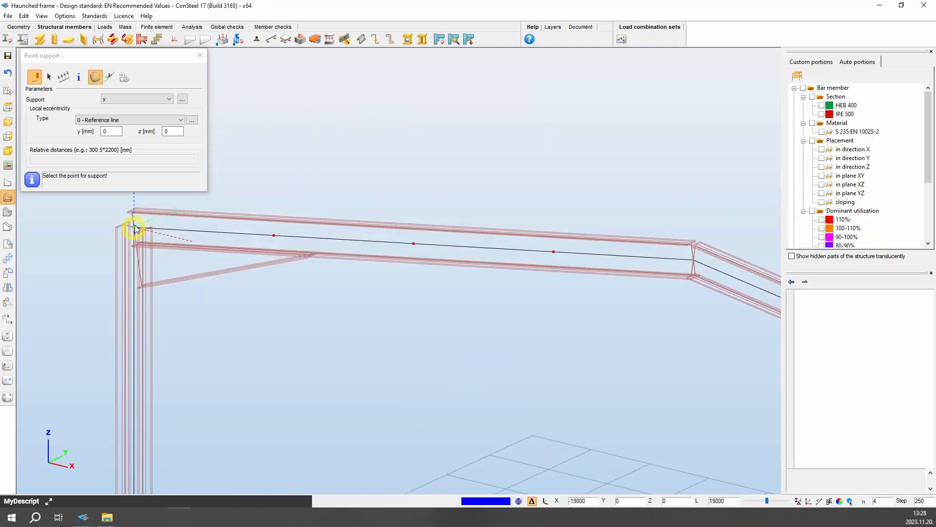
left_click(176, 120)
left_click(124, 129)
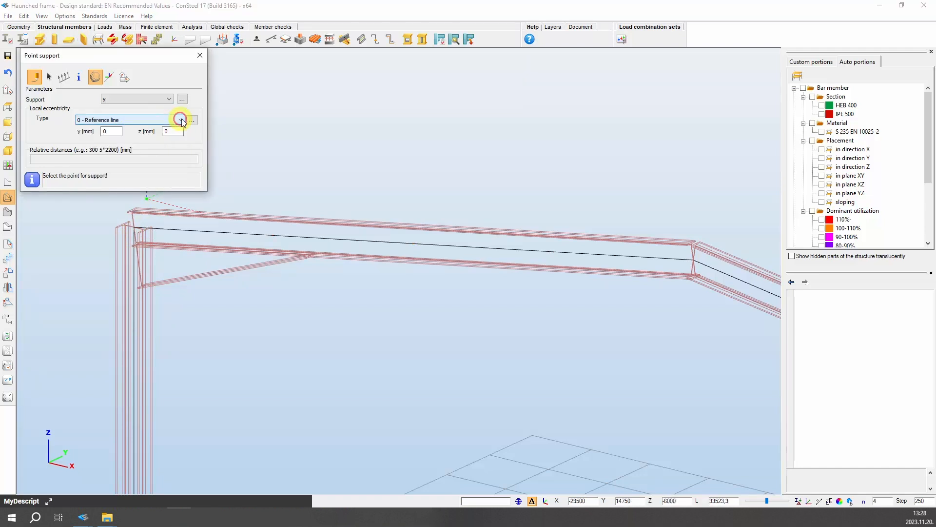
left_click(192, 120)
left_click(118, 78)
left_click(139, 193)
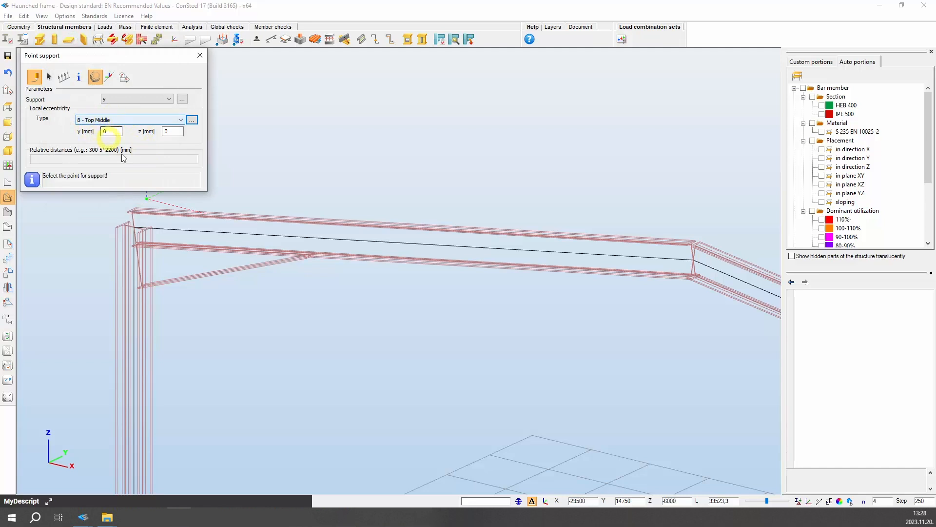
left_click(135, 230)
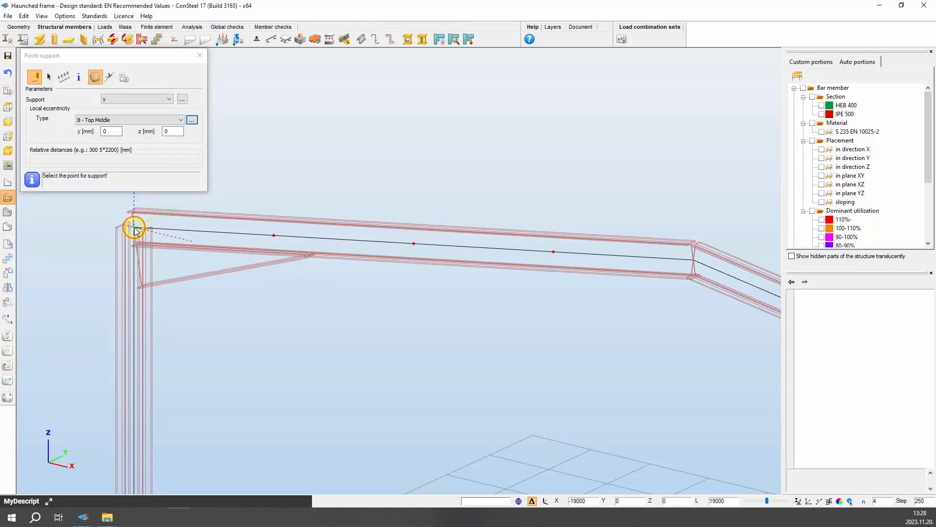
left_click(193, 232)
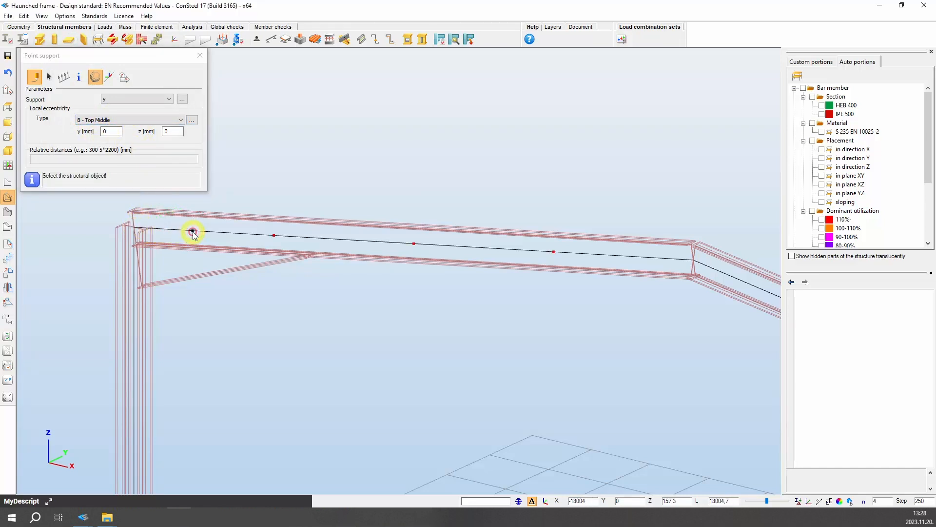
left_click(194, 232)
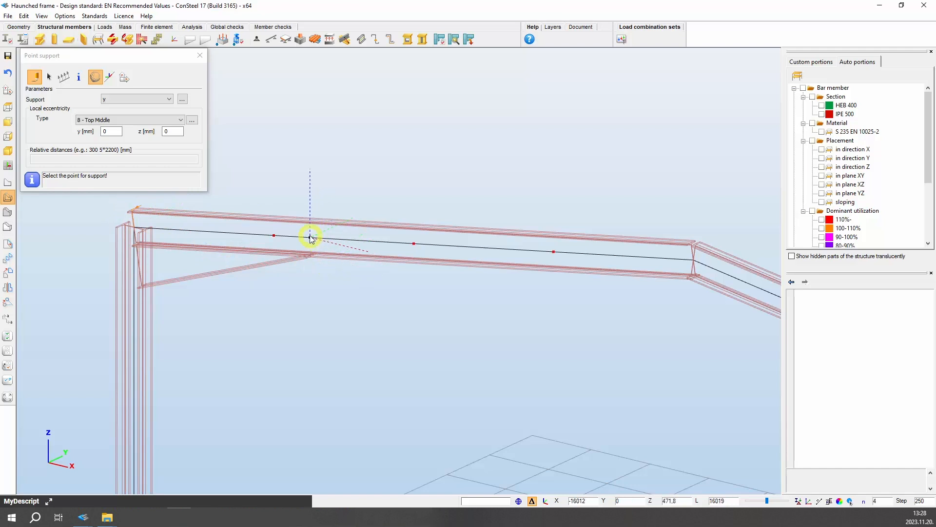
left_click(273, 235)
left_click(414, 243)
left_click(554, 251)
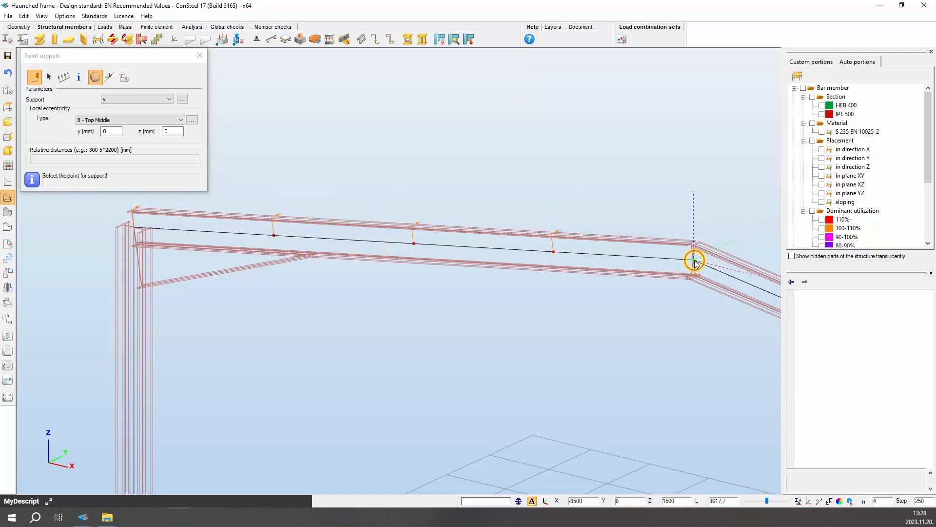
left_click(636, 256)
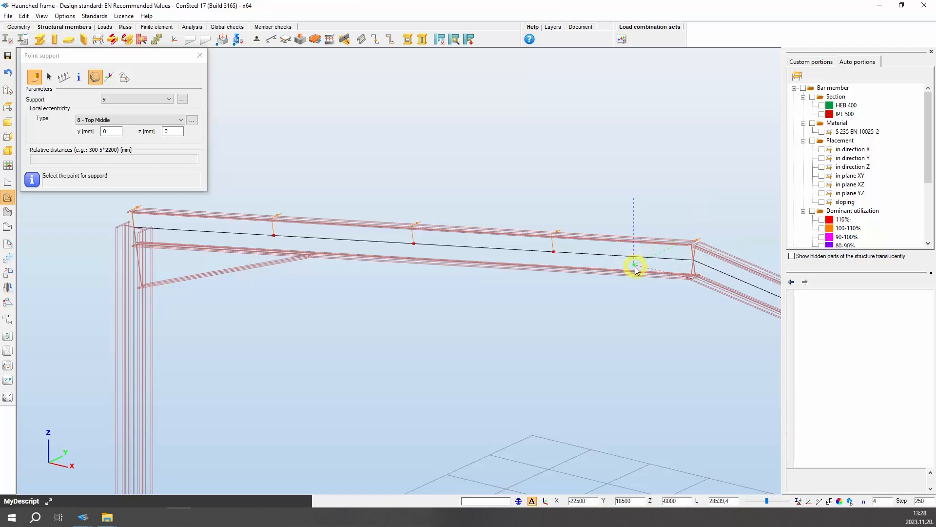
Place y supports along the right rafter's top flange at its intermediate nodes and end
key("Left")
key("Left")
key("Left")
key("Left")
key("Left")
key("Left")
key("Left")
key("Left")
key("Left")
key("Left")
key("Left")
key("Left")
key("Left")
key("Left")
key("Left")
key("Left")
key("Left")
key("Left")
key("Left")
key("Left")
key("Down")
key("Down")
key("Up")
key("Up")
key("Up")
key("Up")
key("Up")
key("Up")
key("Up")
key("Up")
key("Up")
key("Up")
key("Up")
key("Left")
left_click(346, 239)
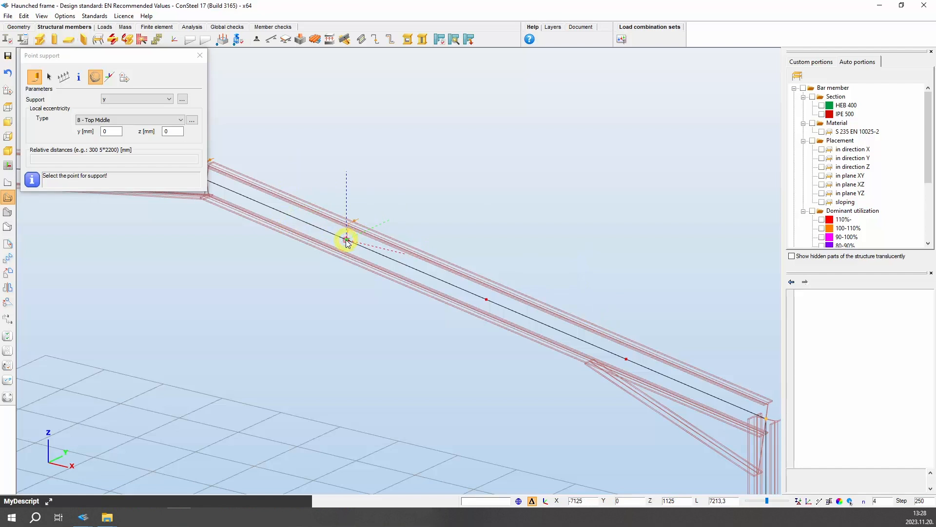
left_click(486, 299)
left_click(626, 359)
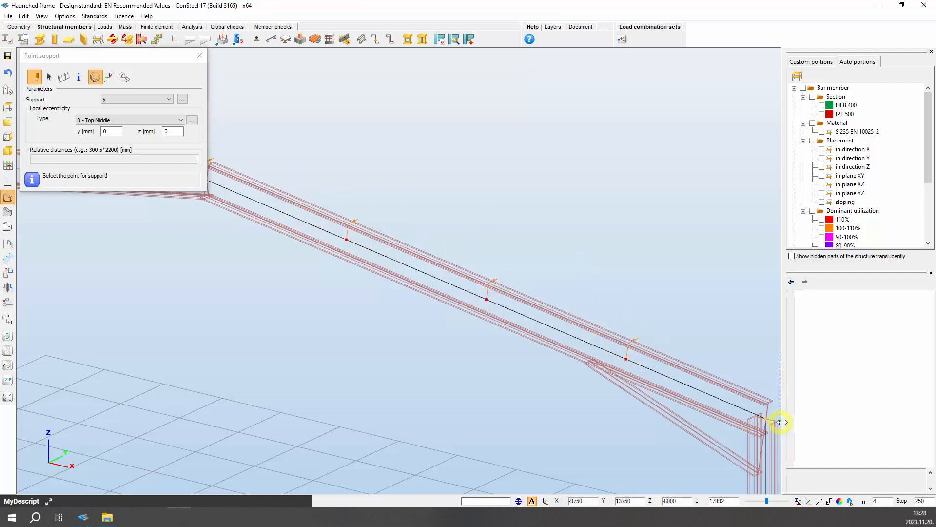
left_click(766, 422)
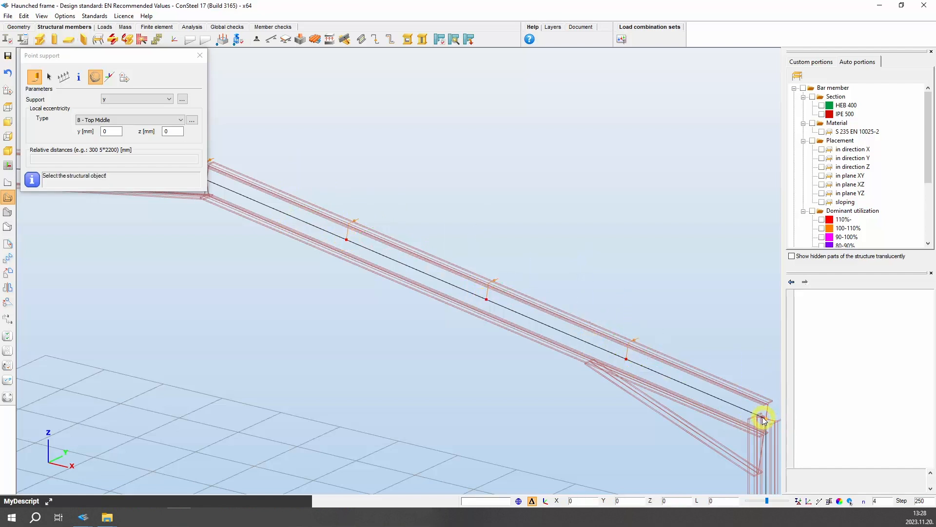
left_click(711, 396)
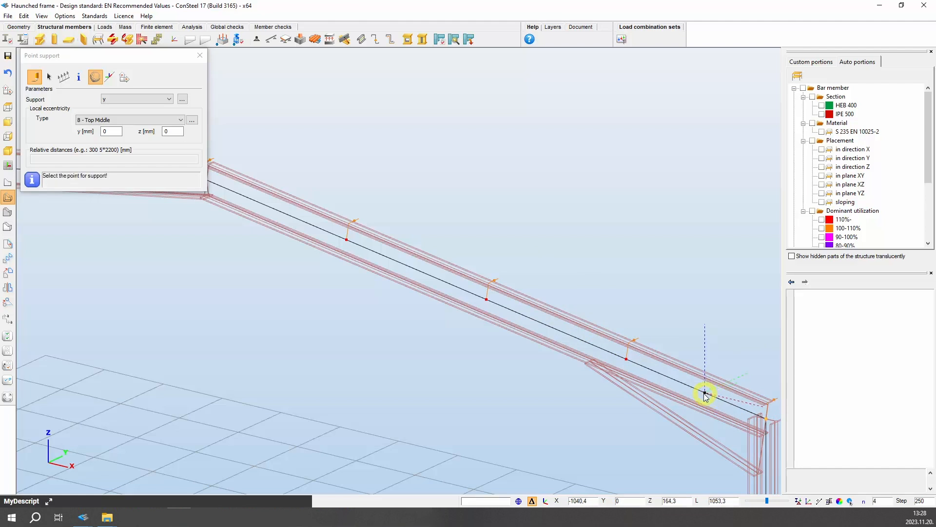
Set the eccentricity back to 0 - Reference line and place y supports at three points along the left column
scroll(693, 392, "down", 3)
scroll(695, 396, "down", 2)
scroll(223, 424, "down", 1)
scroll(223, 441, "up", 5)
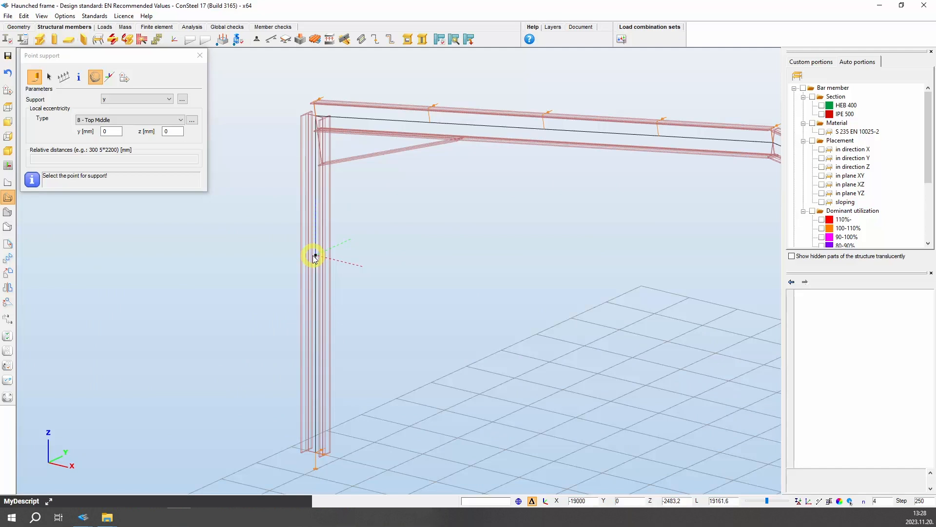
left_click(180, 120)
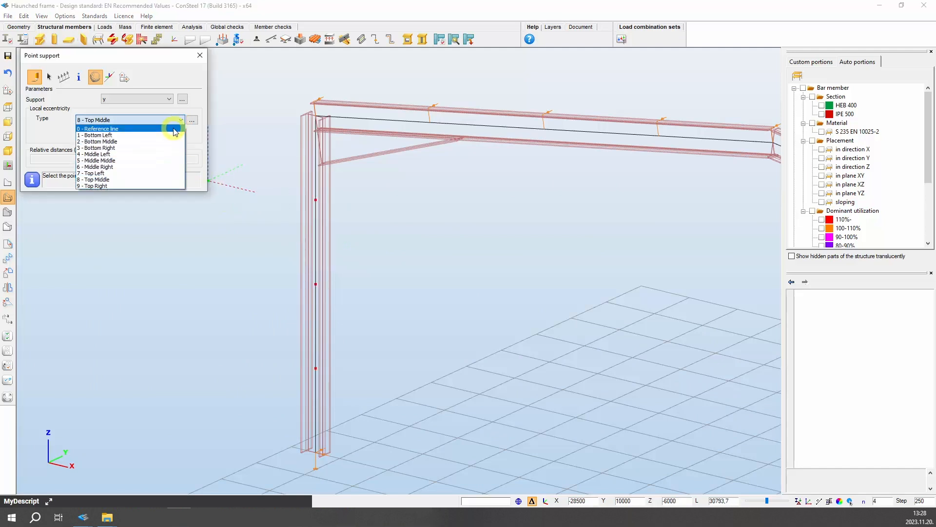
left_click(174, 129)
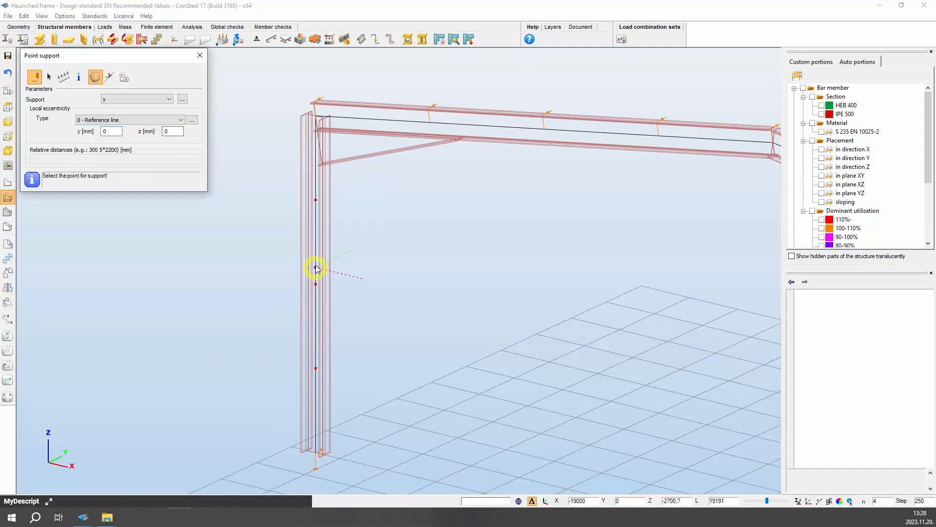
left_click(317, 203)
left_click(315, 284)
left_click(316, 368)
Place y supports at three points along the right column and close the Point support tool
key("Right")
key("Right")
key("Right")
key("Right")
key("Right")
key("Right")
key("Right")
key("Right")
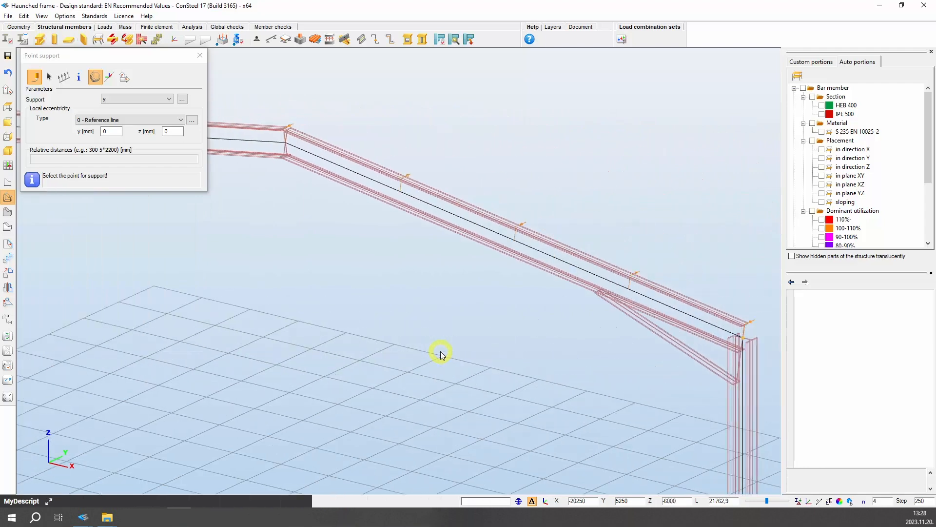
key("Right")
key("Right")
key("Right")
key("Right")
key("Right")
key("Right")
key("Right")
key("Right")
key("Up")
key("Down")
key("Down")
key("Down")
key("Down")
key("Down")
key("Down")
key("Down")
key("Down")
key("Down")
key("Down")
left_click(575, 227)
left_click(575, 310)
left_click(575, 394)
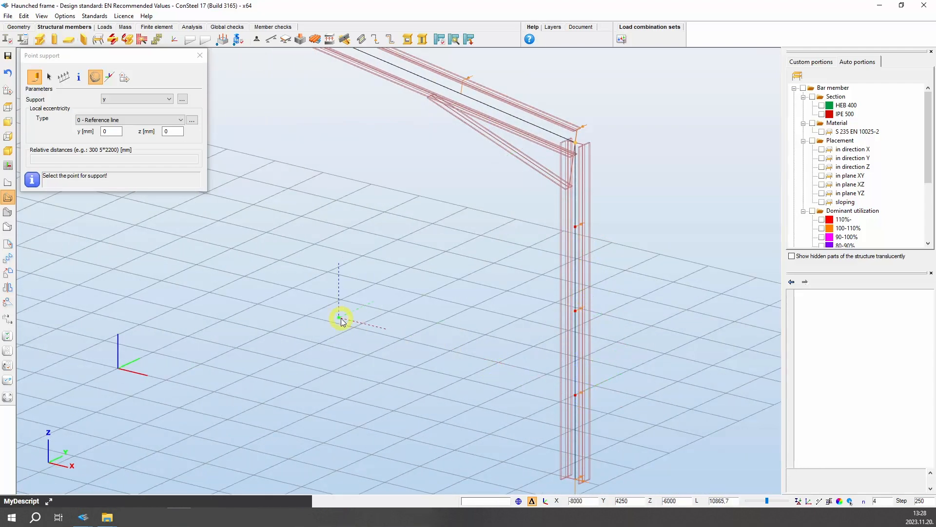
scroll(341, 318, "down", 6)
scroll(56, 283, "up", 3)
scroll(299, 314, "down", 2)
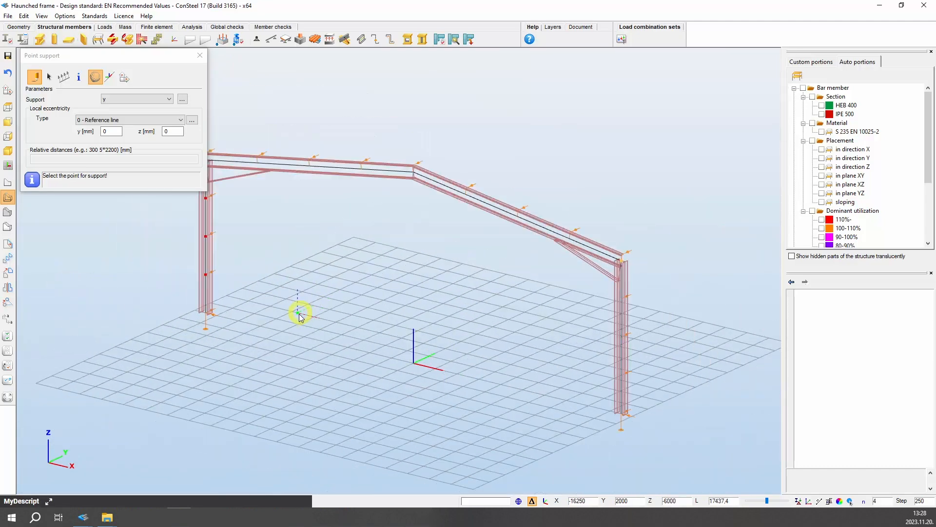
middle_click_drag(283, 314, 306, 324)
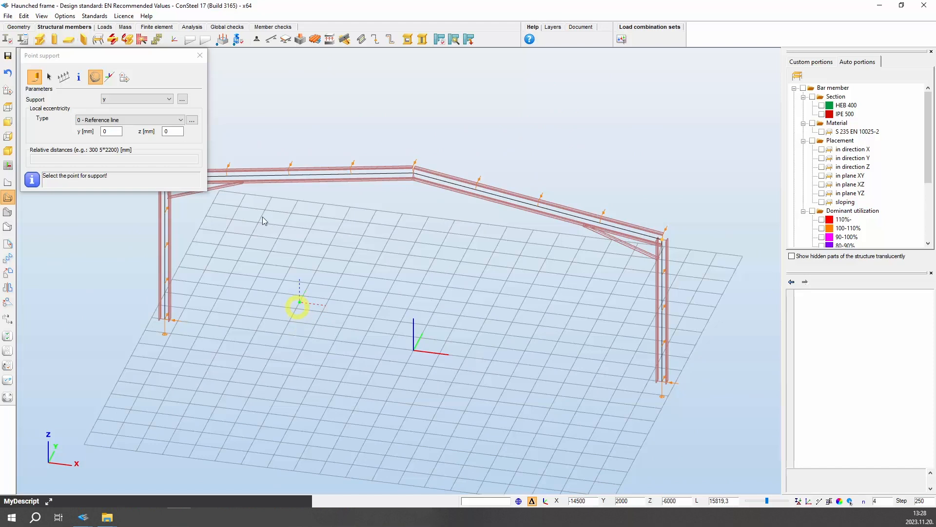
left_click(204, 56)
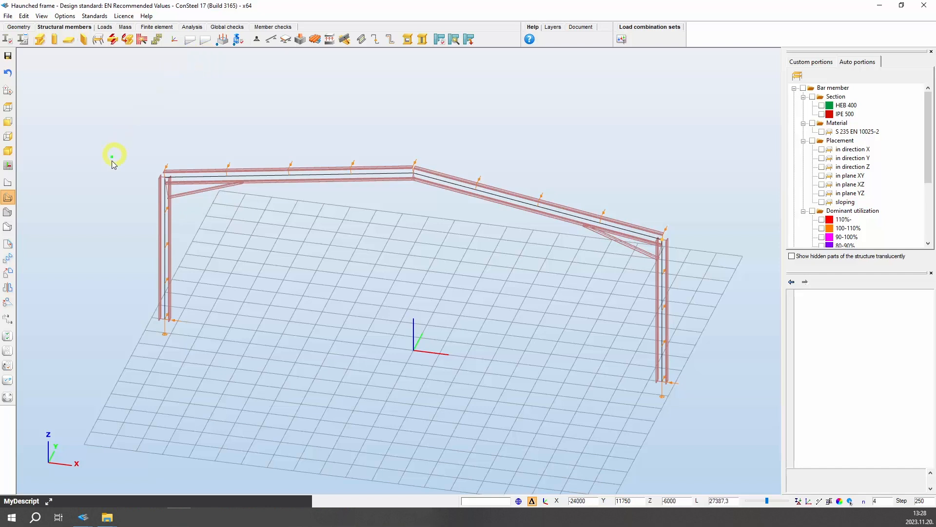
Open the Frame corner wizard, read the description of its warping options, and close it
scroll(132, 208, "up", 3)
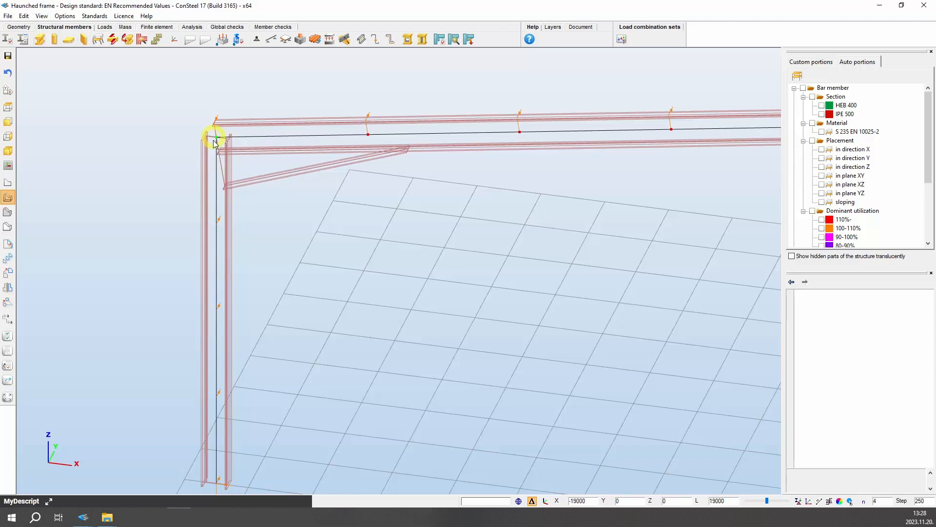
left_click(142, 40)
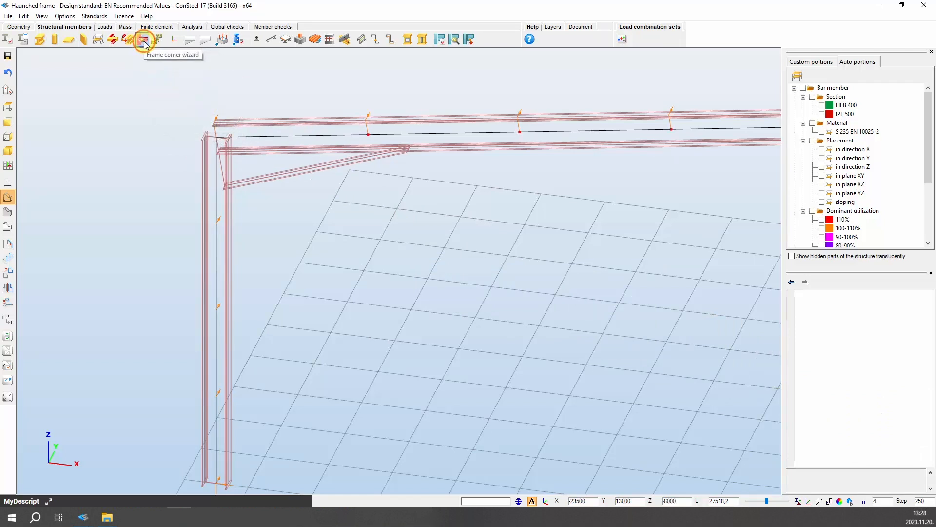
left_click(136, 108)
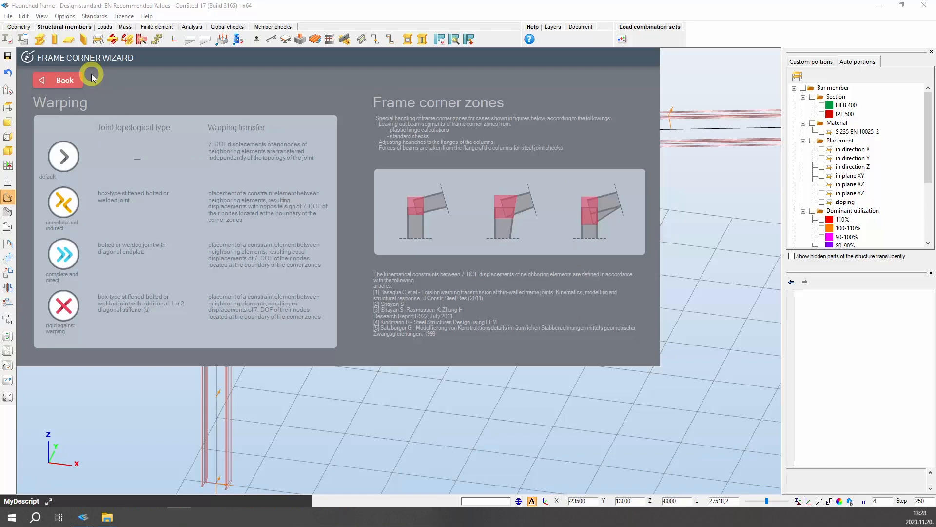
left_click(61, 81)
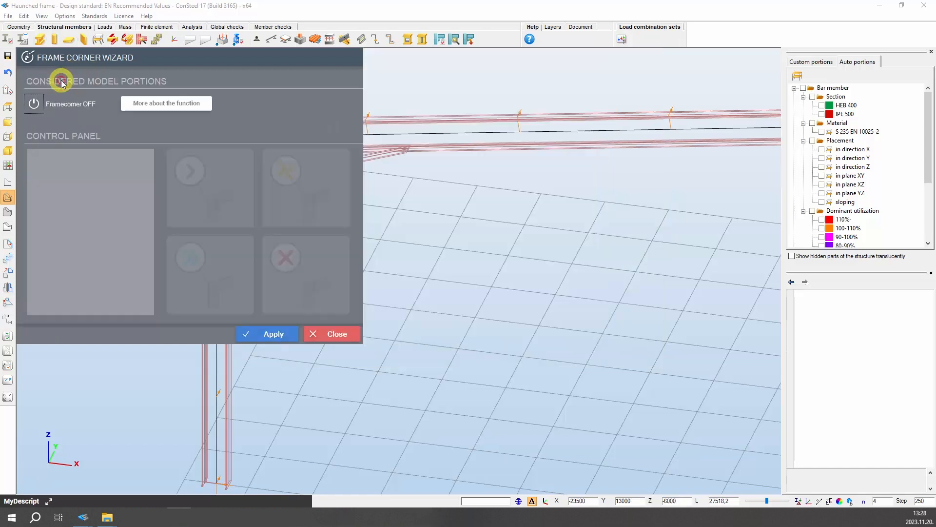
left_click(338, 334)
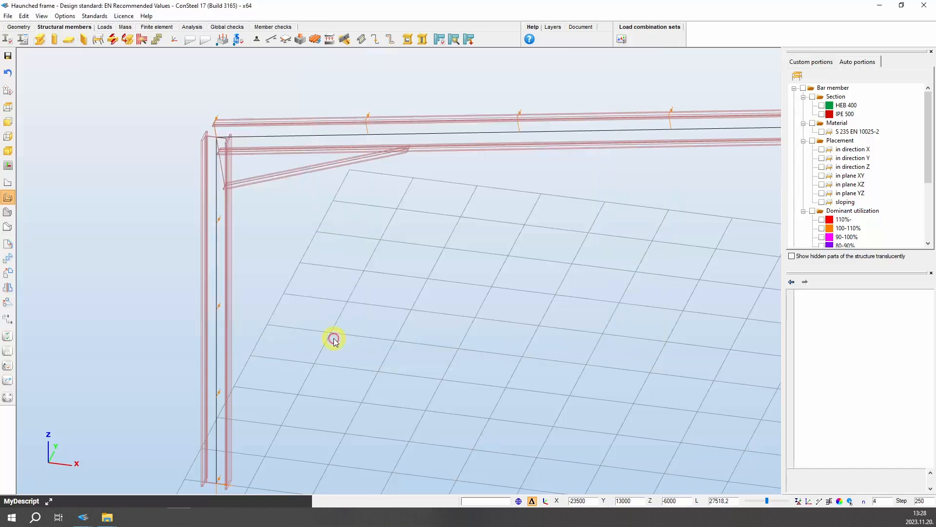
Select the whole frame and create a custom portion named Frame from it
left_click(810, 63)
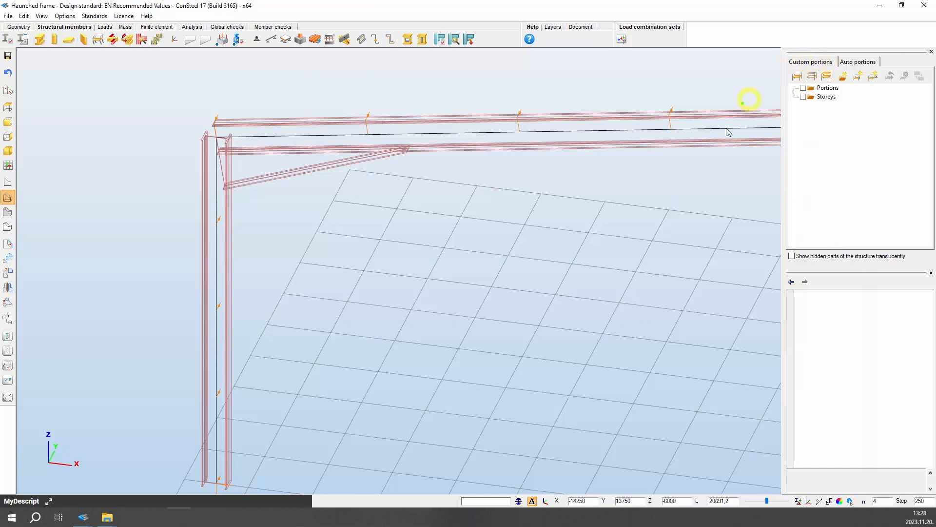
scroll(628, 285, "down", 5)
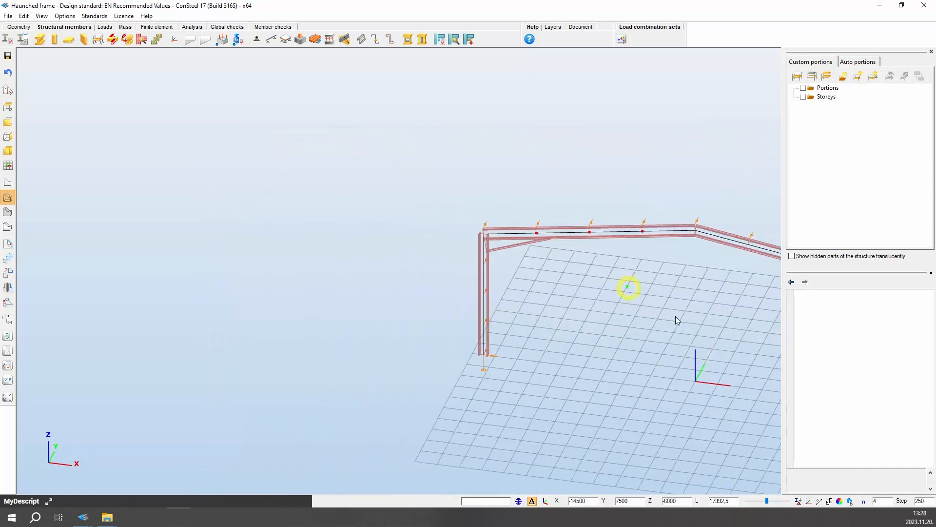
middle_click_drag(722, 357, 478, 358)
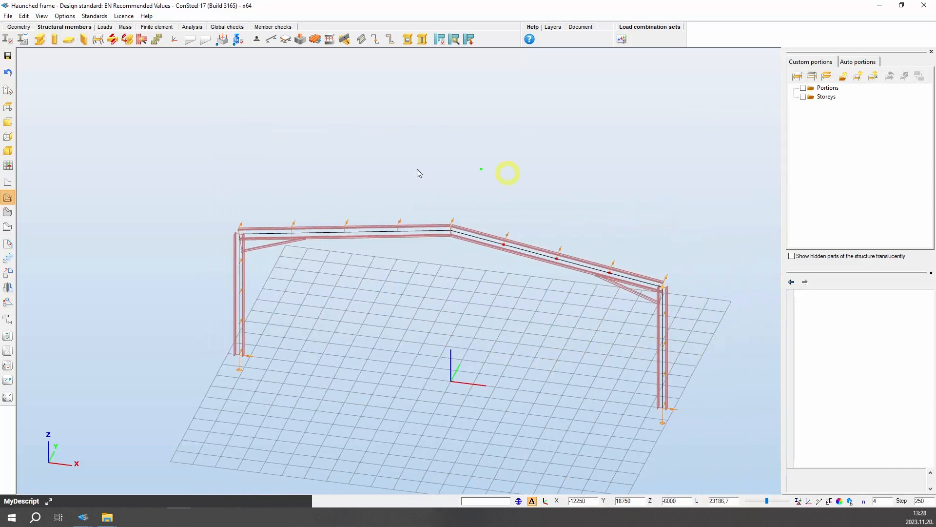
left_click_drag(180, 142, 711, 437)
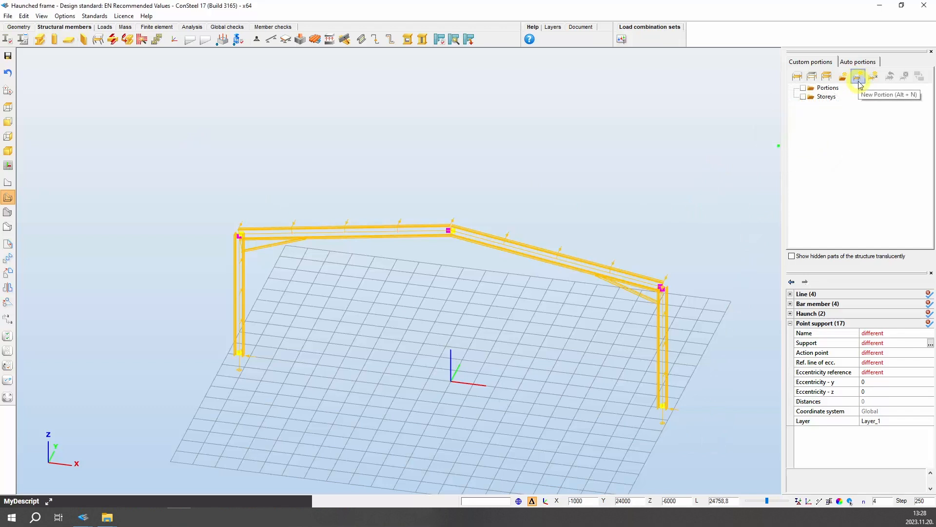
left_click(858, 81)
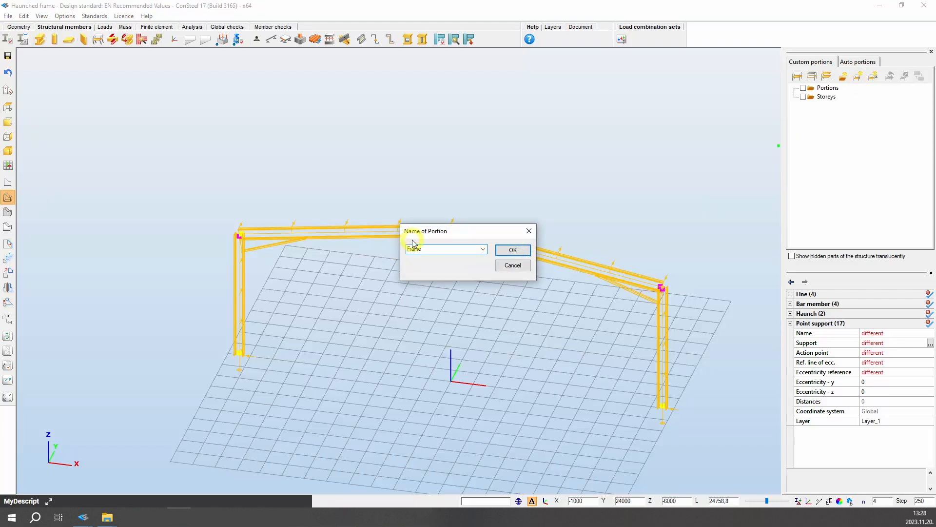
left_click(512, 249)
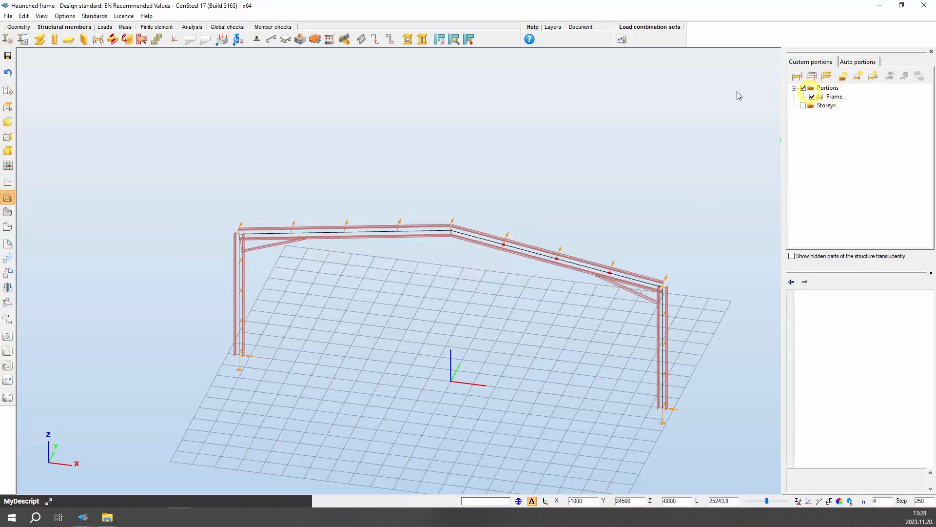
Switch the frame corner function on for the Frame portion and apply the complete and indirect warping transfer
left_click(142, 41)
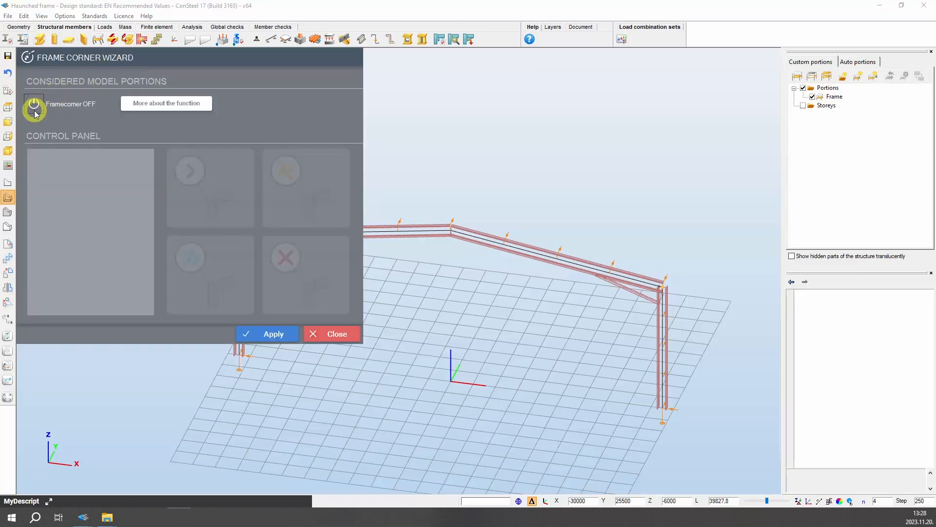
left_click(34, 110)
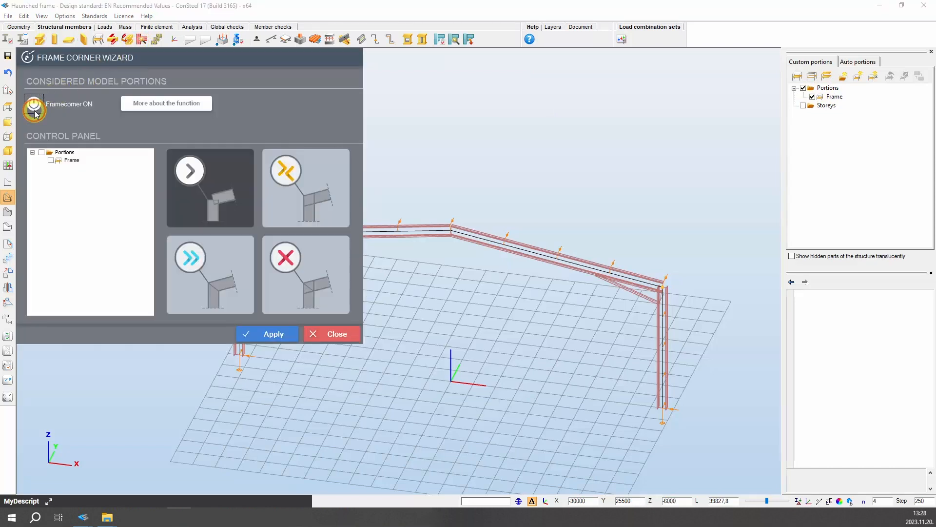
left_click(41, 153)
left_click(70, 161)
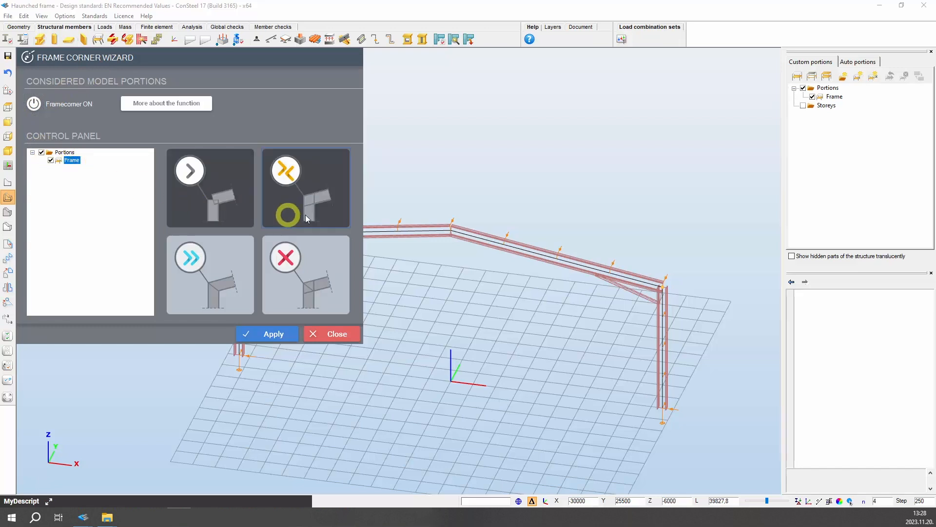
left_click(321, 201)
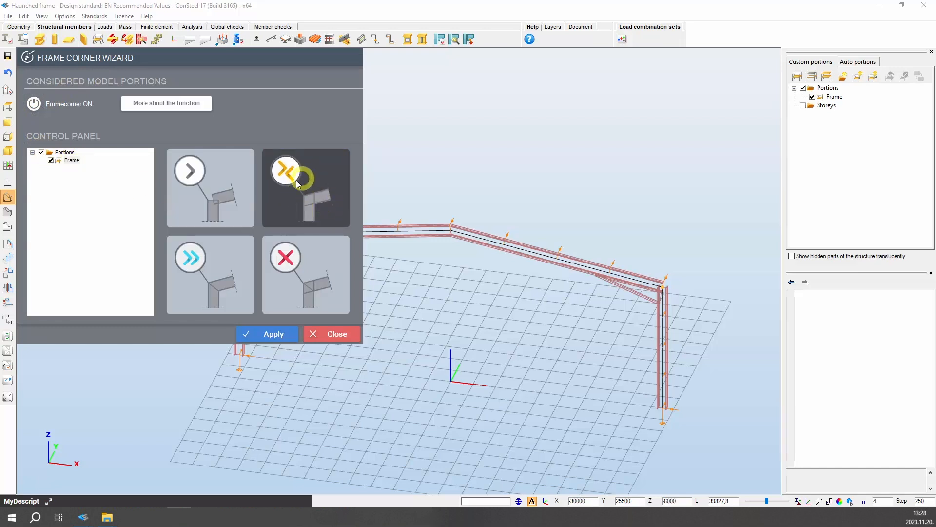
left_click(272, 336)
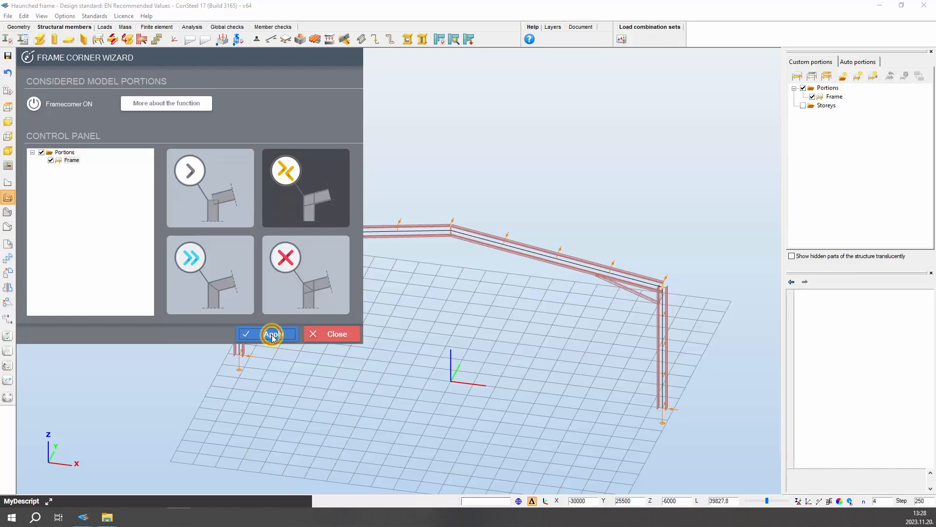
left_click(316, 334)
scroll(210, 255, "up", 5)
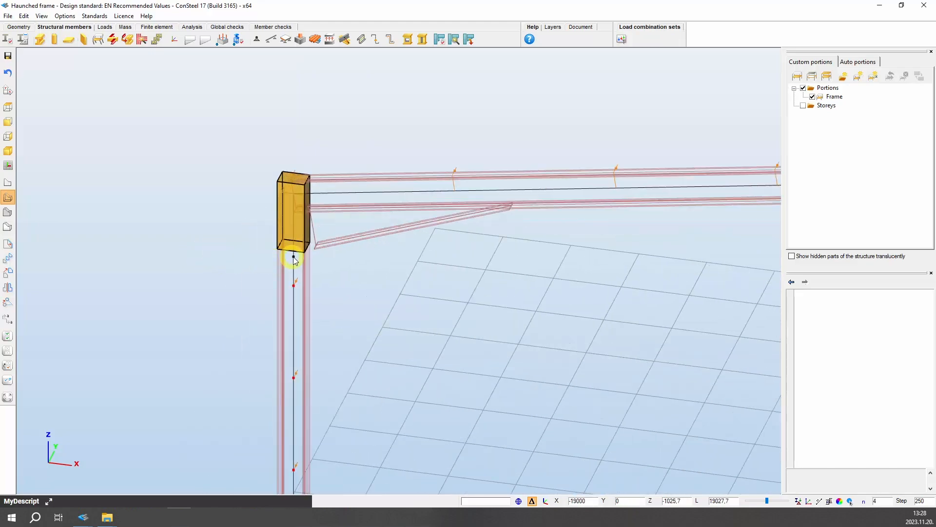
Turn on version history and save the model to the Steelspace cloud as Haunched frame with the description Getting started
scroll(298, 230, "up", 2)
mouse_move(246, 233)
middle_mouse_down()
mouse_move(336, 243)
mouse_move(247, 230)
middle_mouse_up()
scroll(346, 273, "down", 6)
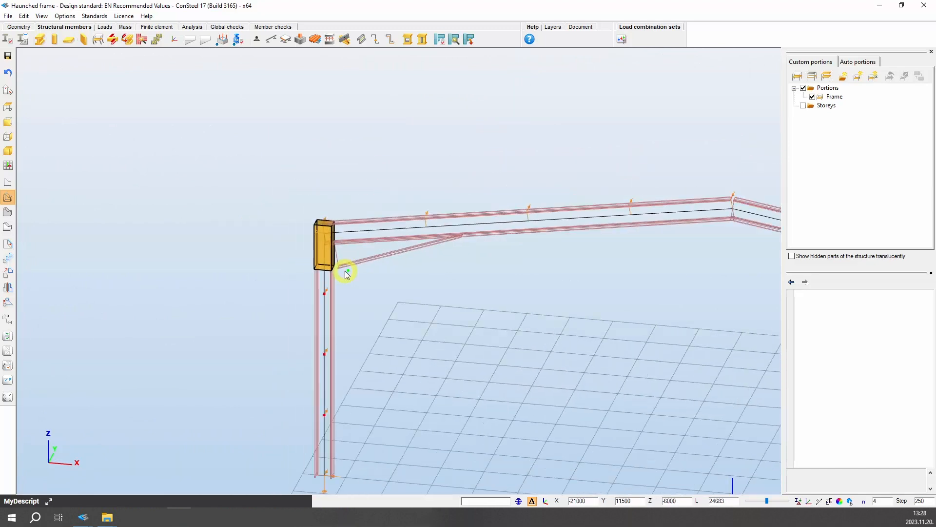
left_click(8, 398)
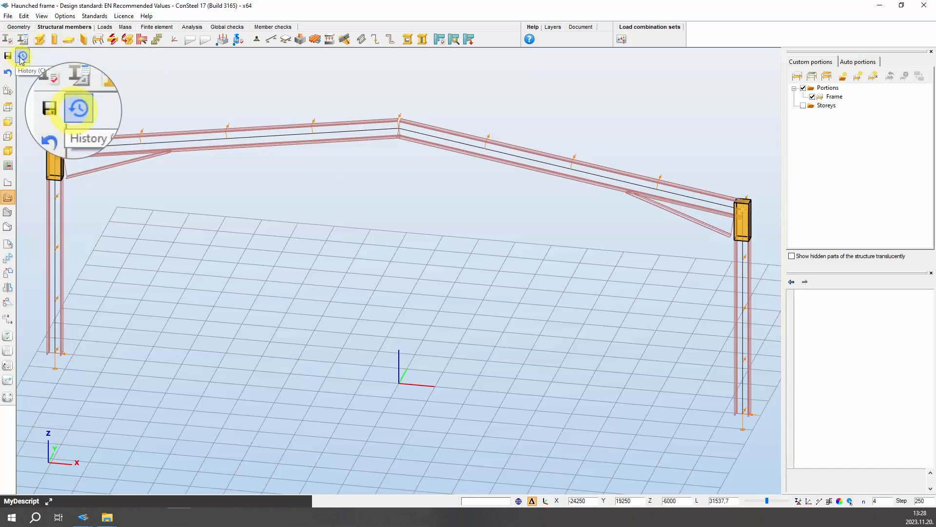
left_click(20, 57)
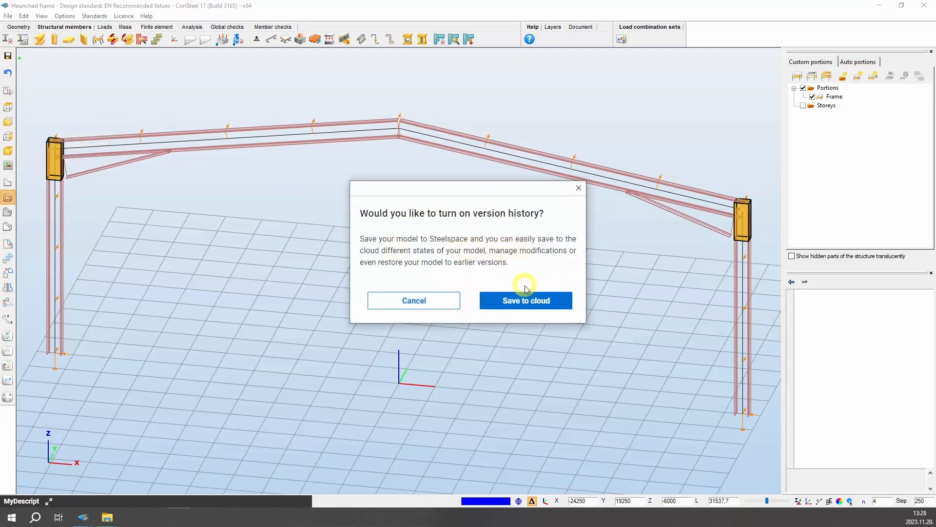
left_click(526, 307)
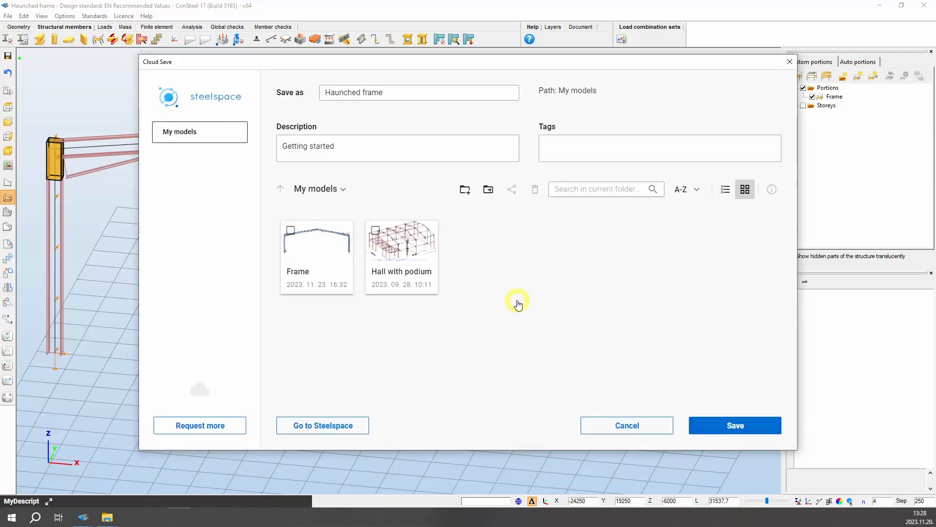
left_click(344, 93)
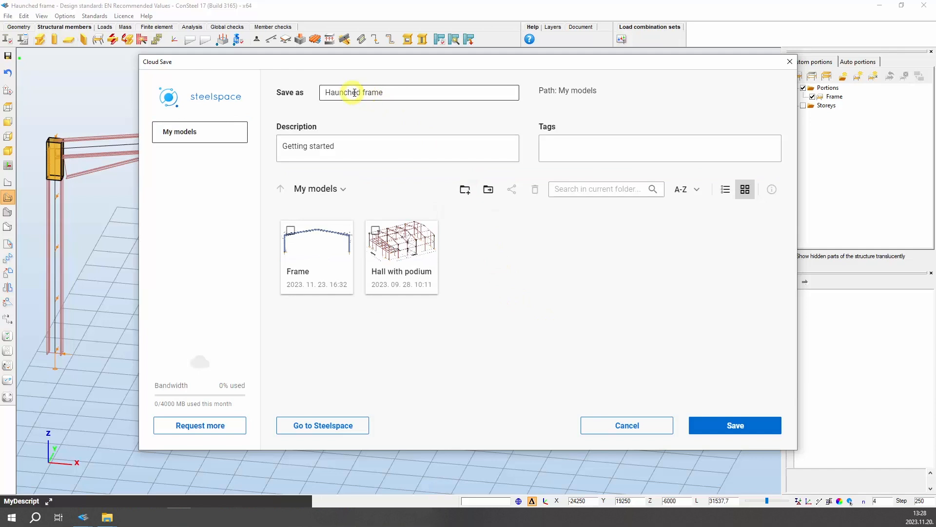
left_click(318, 148)
left_click(736, 424)
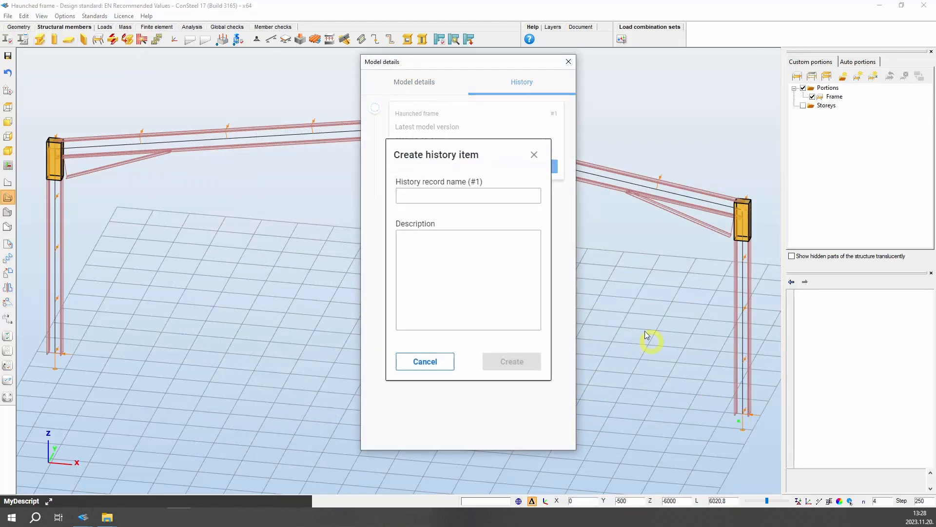
Create a history item named Modeling with the description IPE 500; HEB 400; haunched frame
left_click(441, 196)
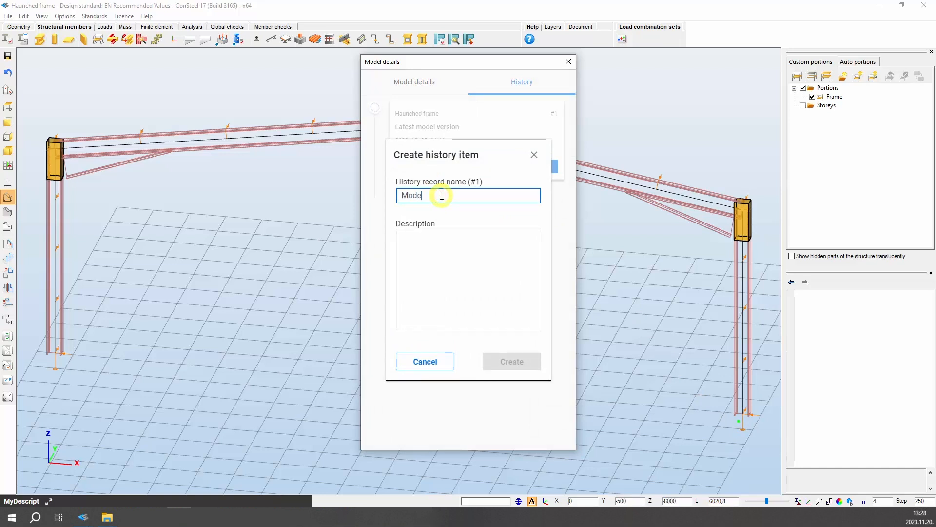
left_click(456, 238)
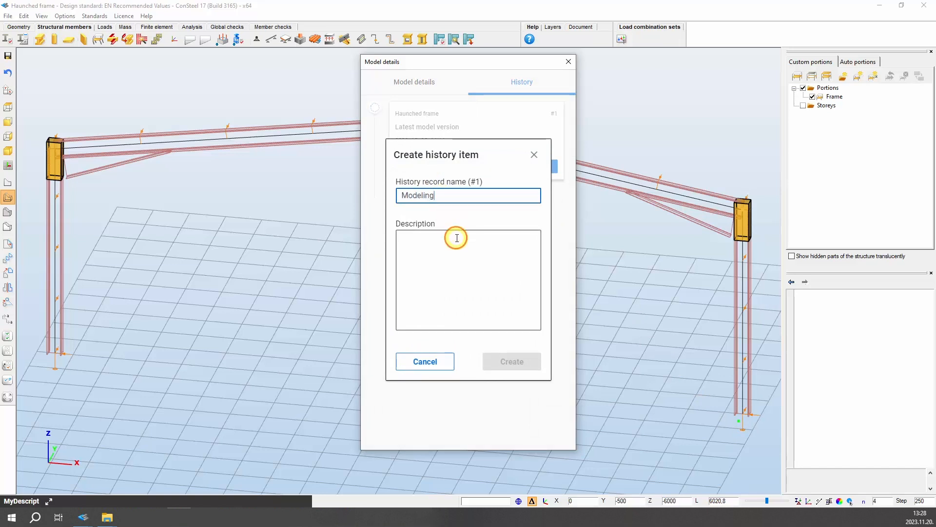
type("IPE 500; HEB 400; haunched frame")
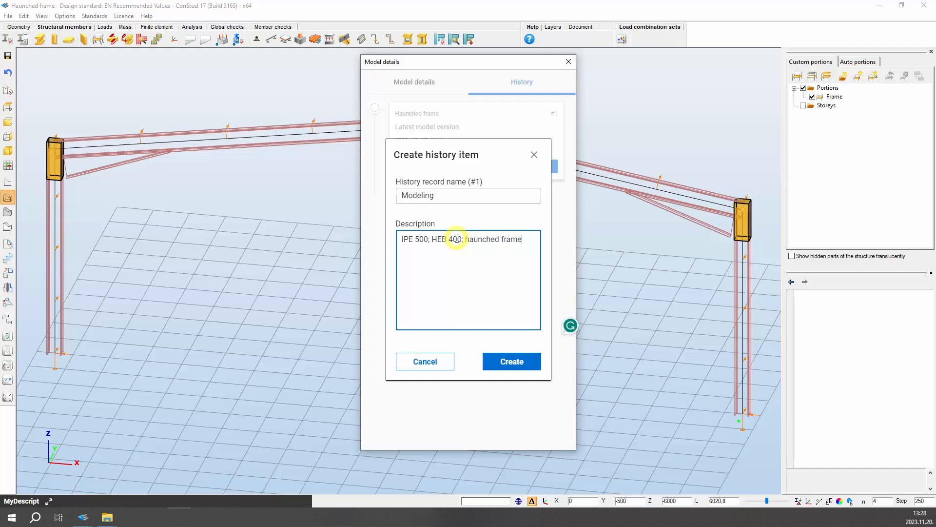
left_click(511, 363)
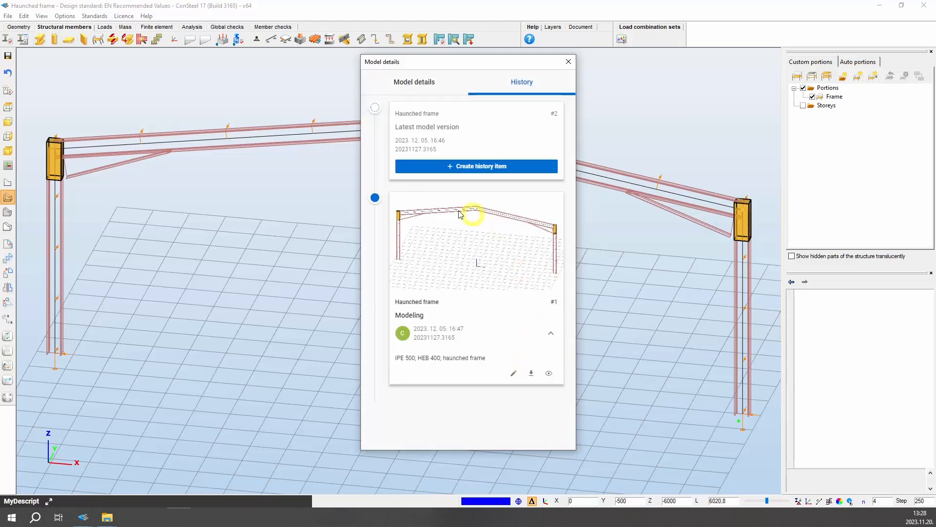
Review the details of the Modeling history item and close the Model details dialog
left_click(553, 333)
left_click(552, 237)
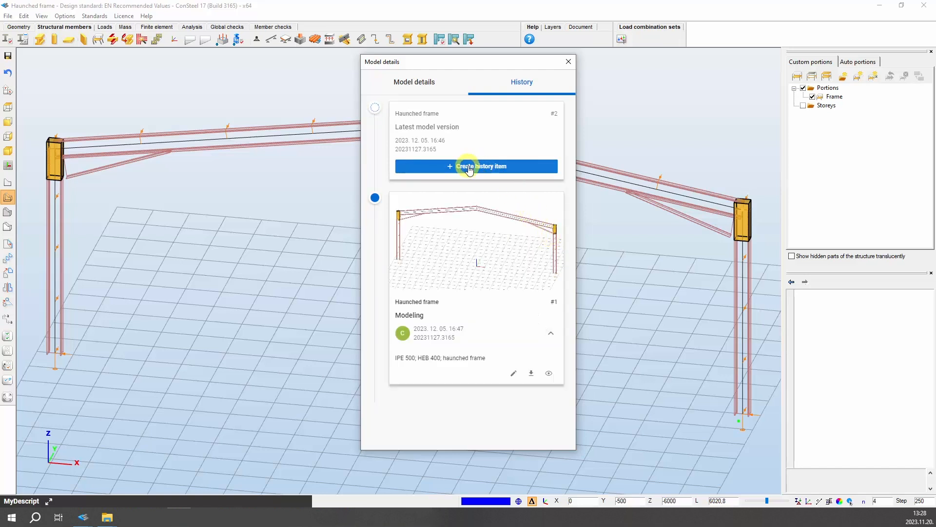
left_click(569, 62)
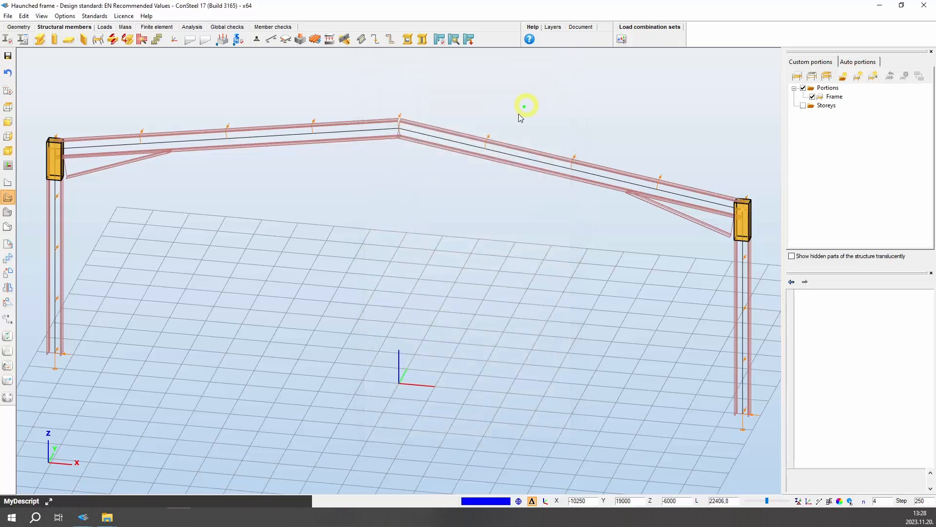
mouse_move(339, 330)
middle_mouse_down()
mouse_move(334, 356)
mouse_move(426, 357)
mouse_move(452, 326)
mouse_move(337, 338)
middle_mouse_up()
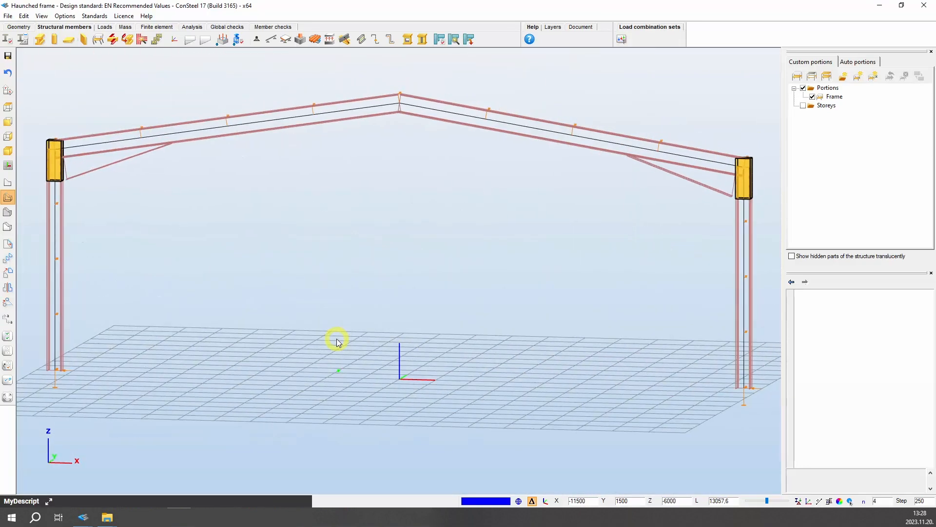
left_click(9, 397)
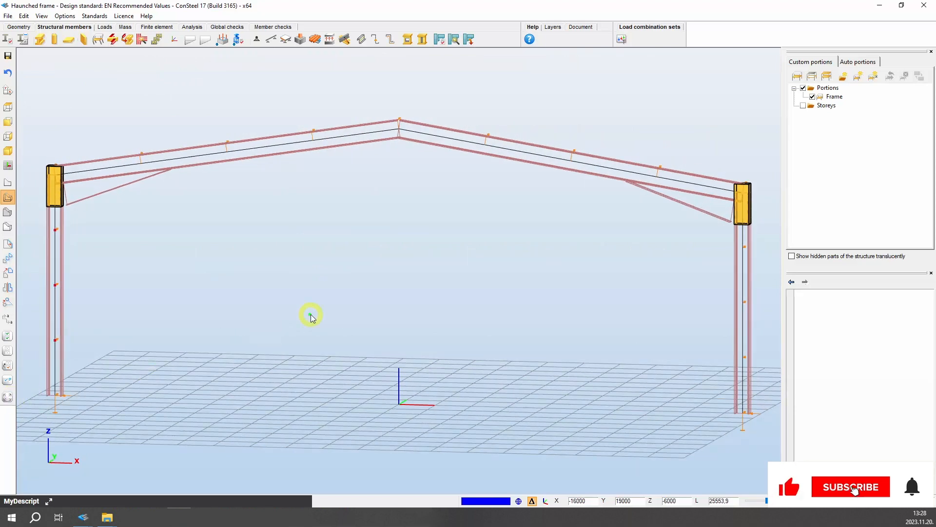